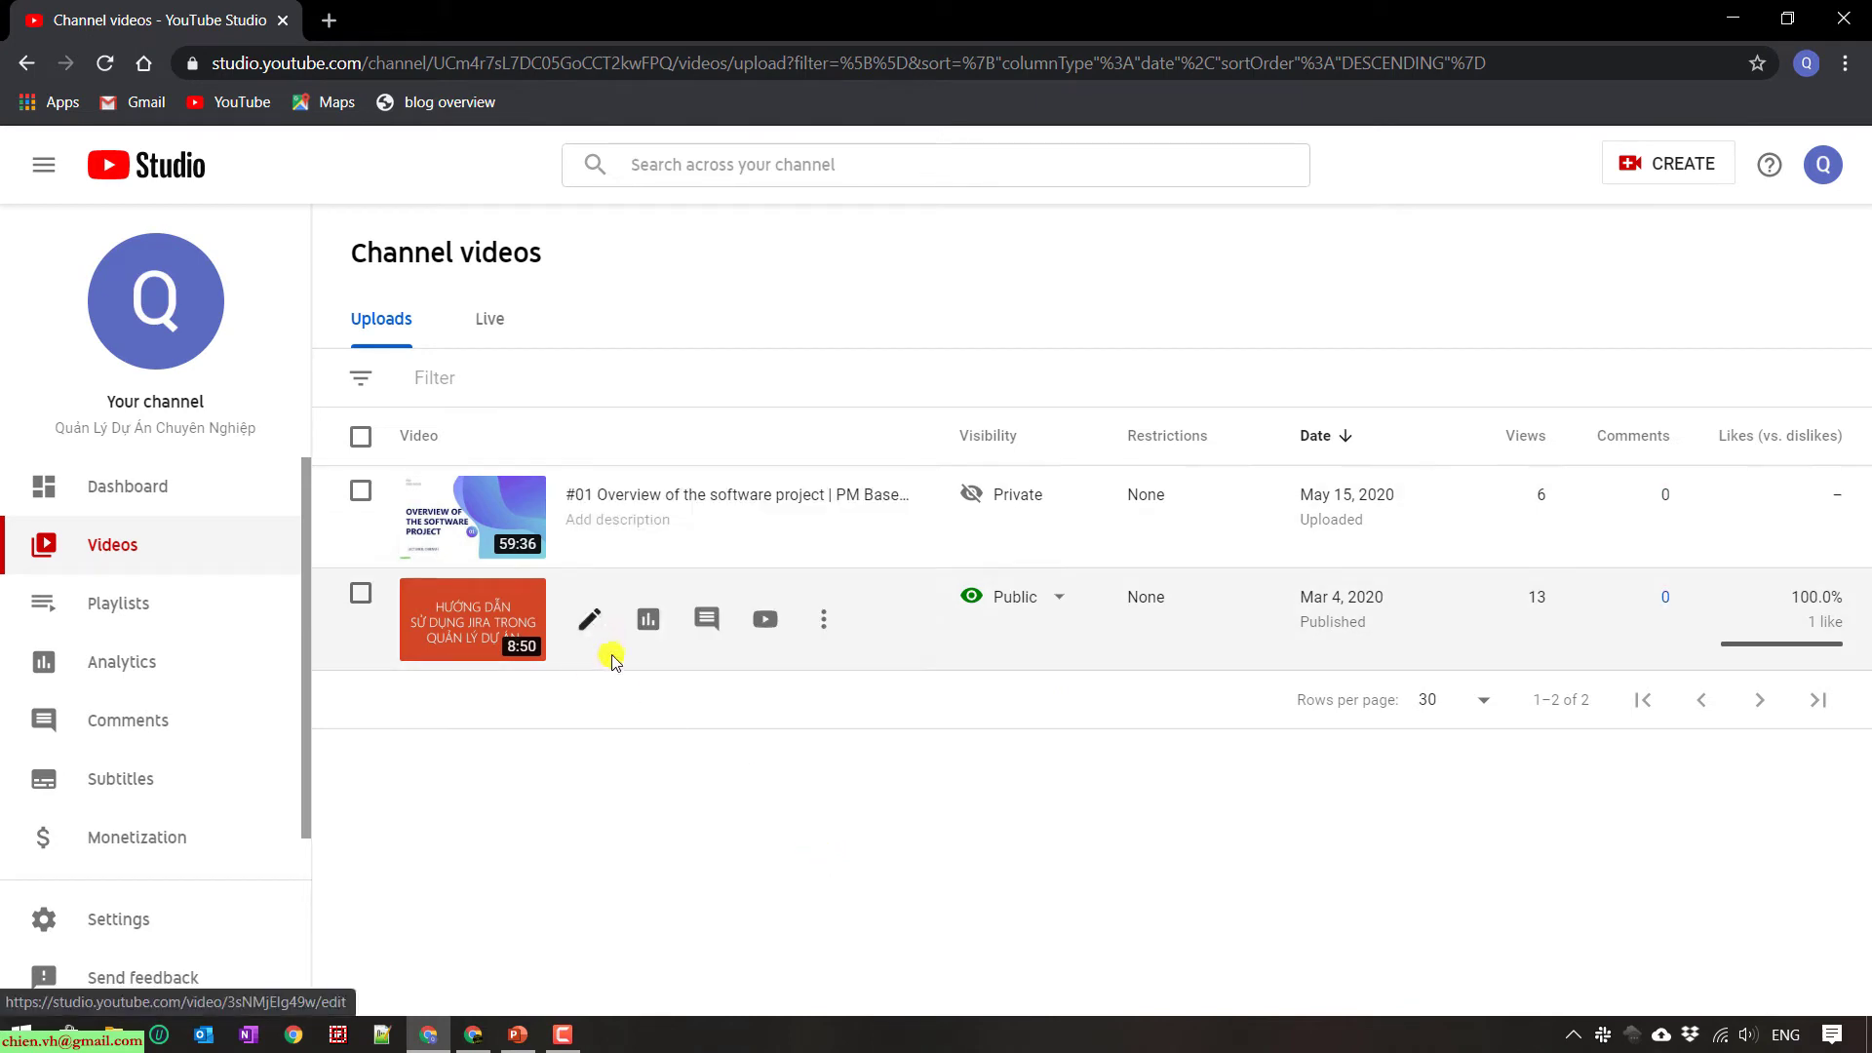
# - Reveal the Details icon on the private '#01 Overview of the software project' row in Channel videos
pyautogui.moveTo(578, 517)
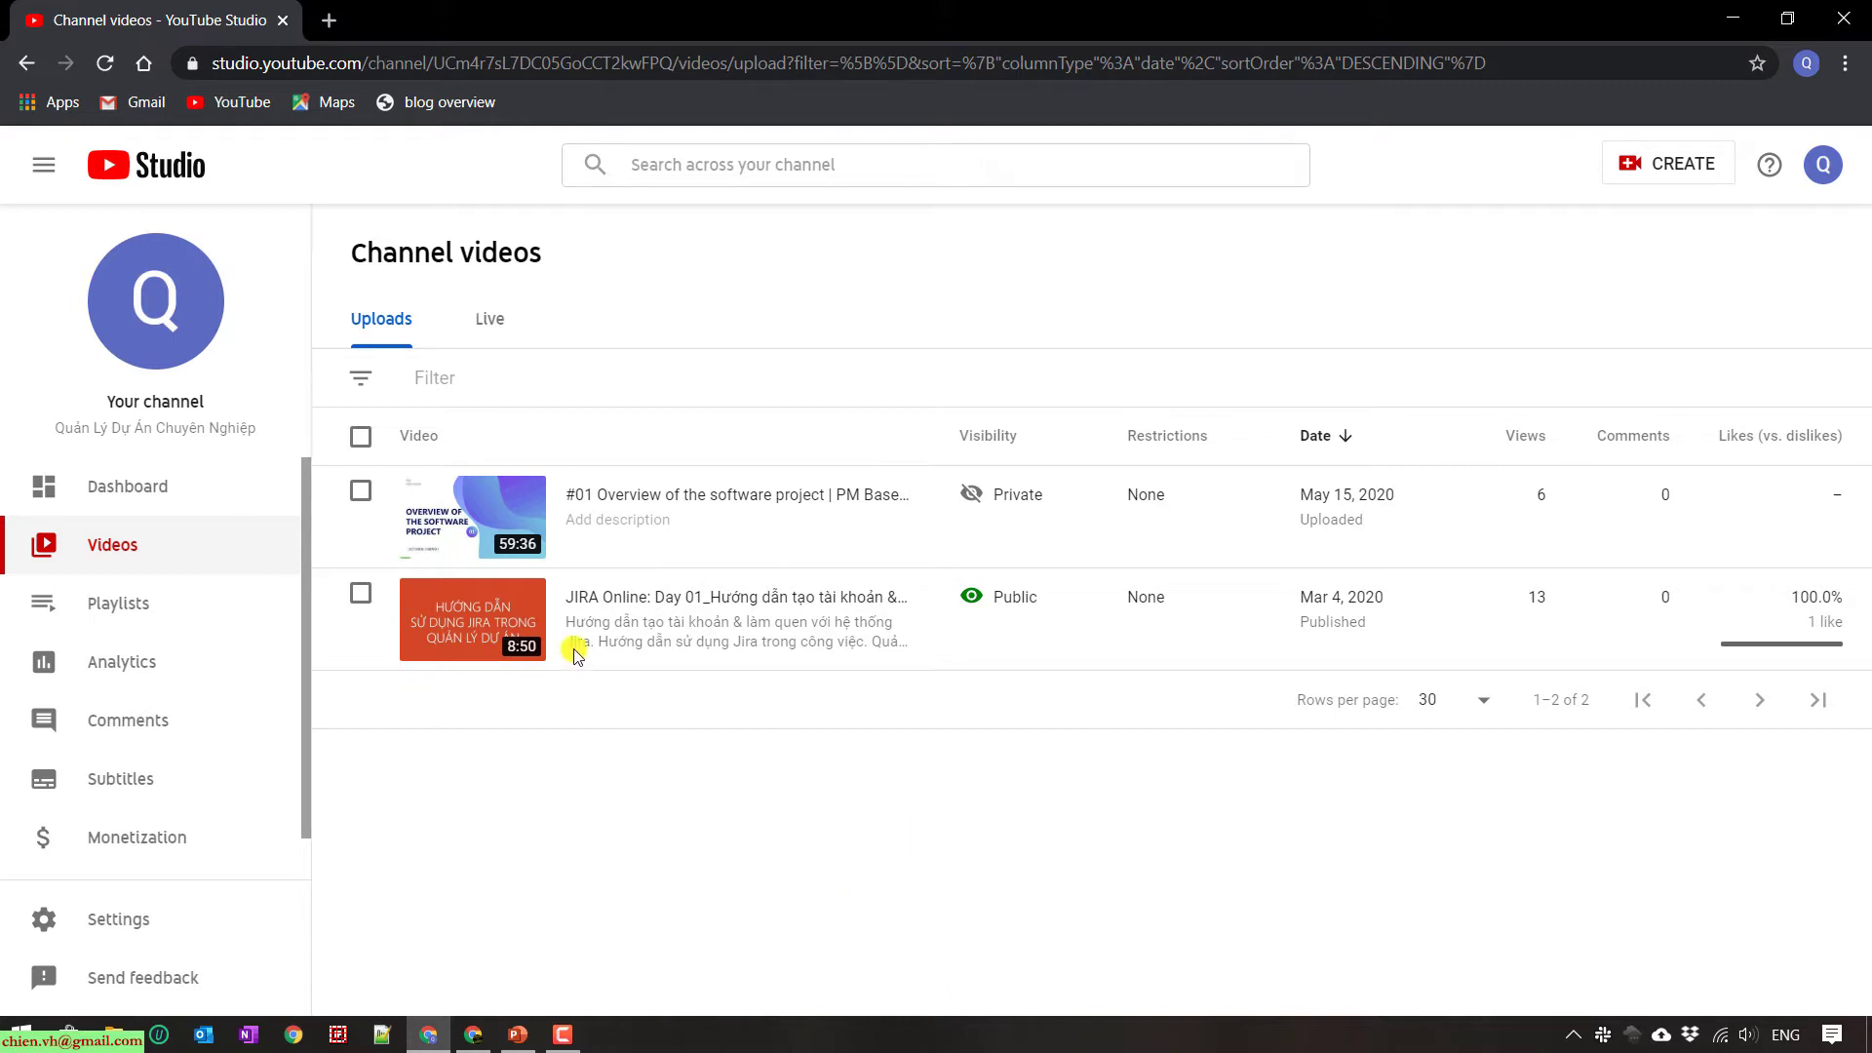
pyautogui.moveTo(505, 509)
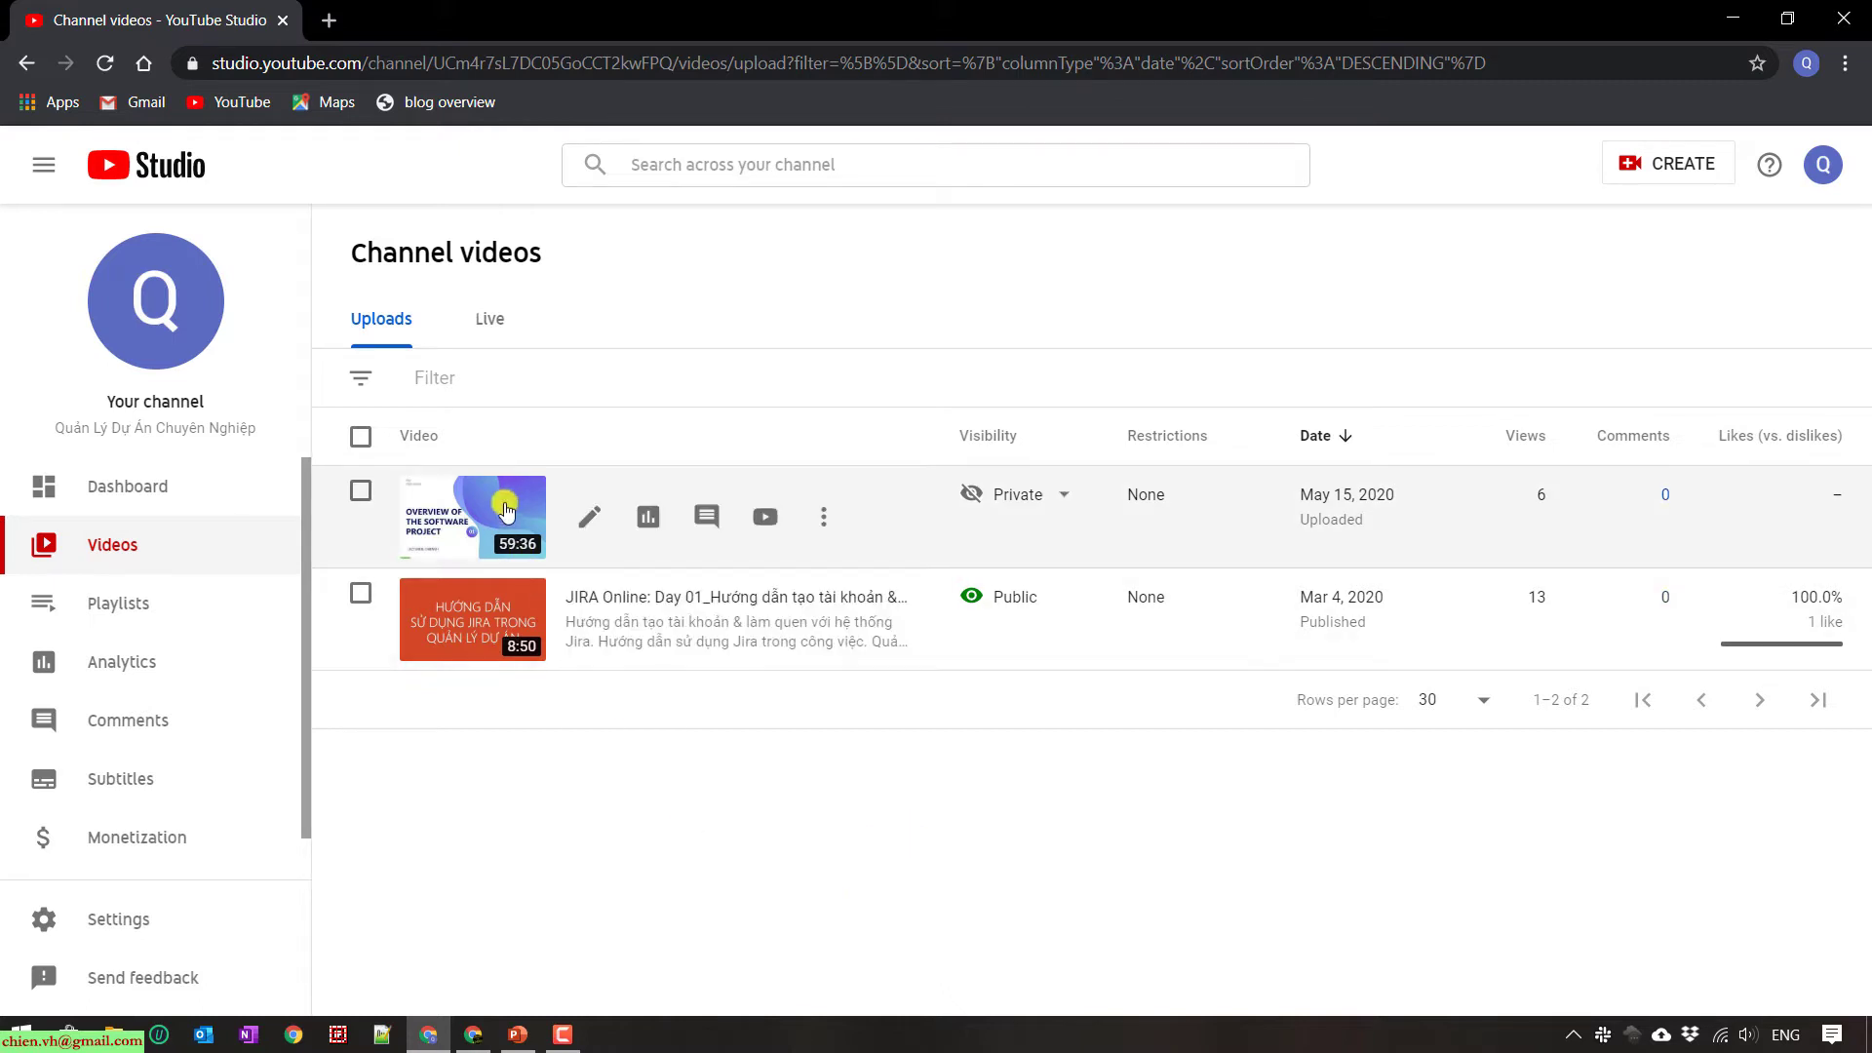
# - Open the video's details and copy its youtu.be video link to the clipboard
pyautogui.click(587, 523)
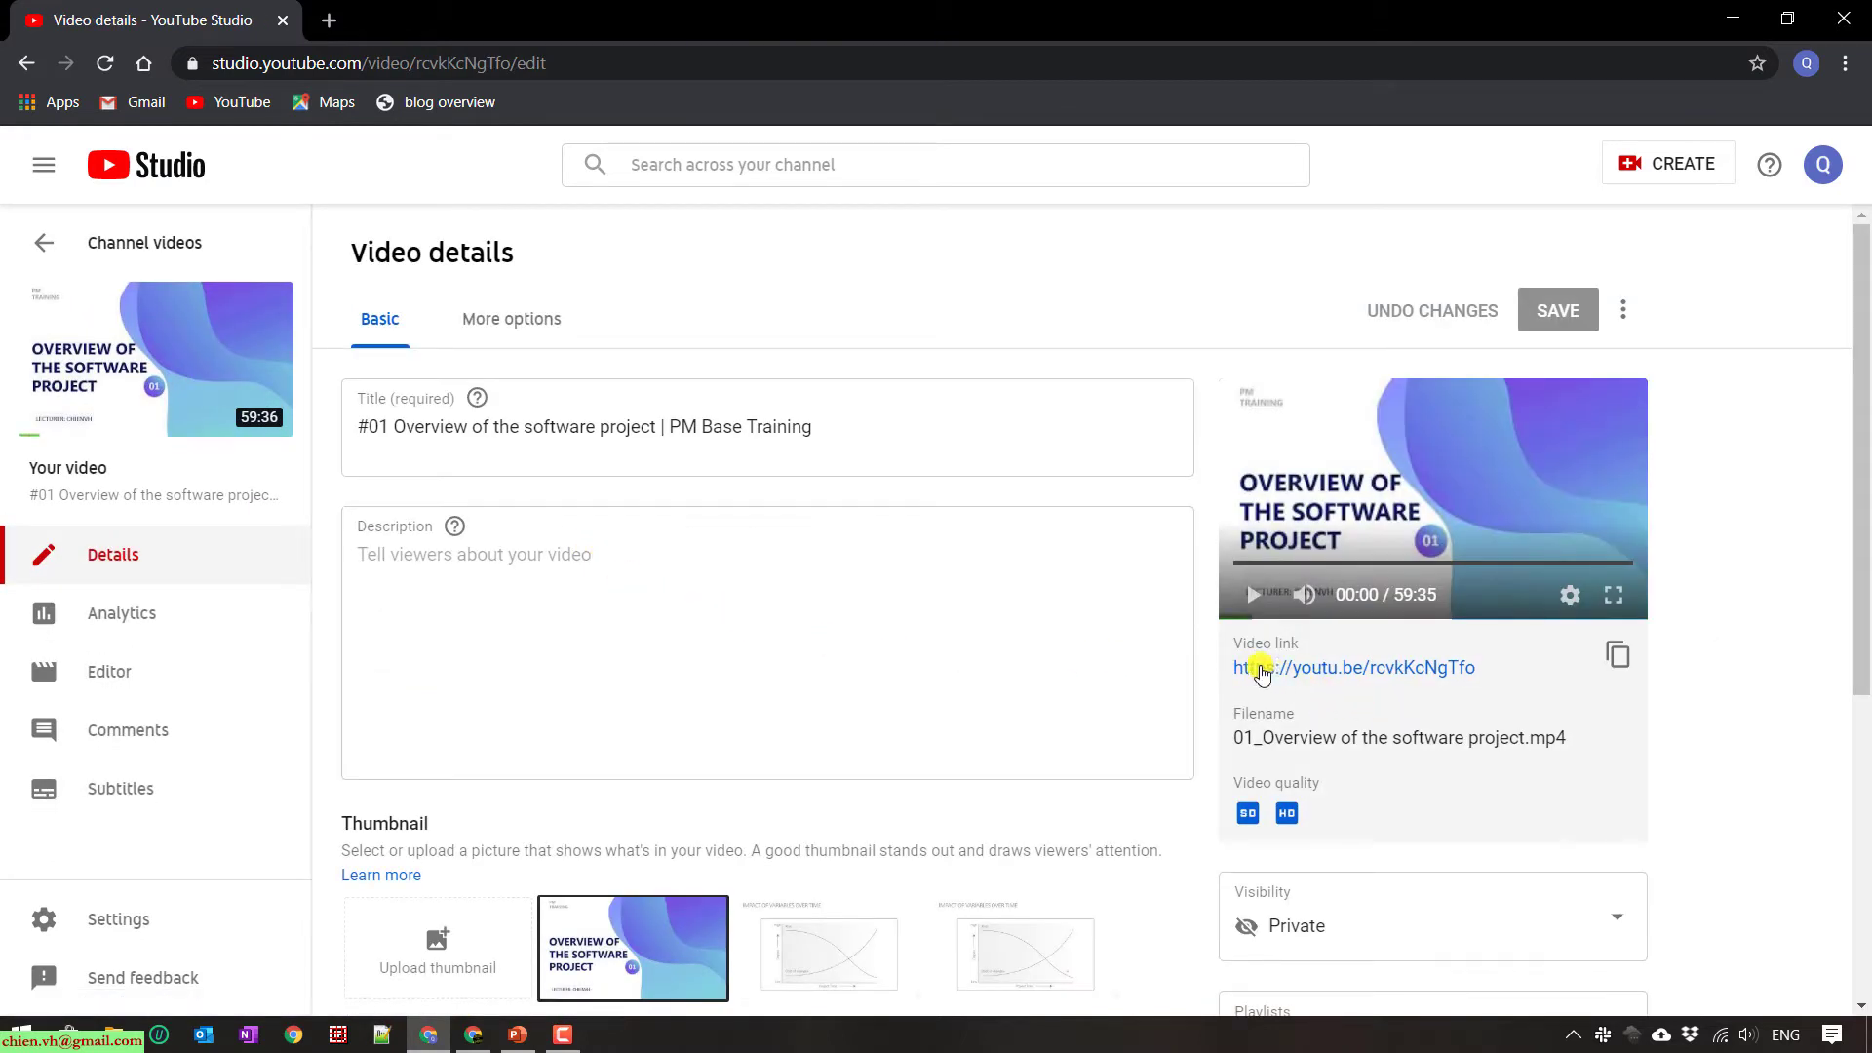
pyautogui.moveTo(1238, 646); pyautogui.dragTo(1311, 648)
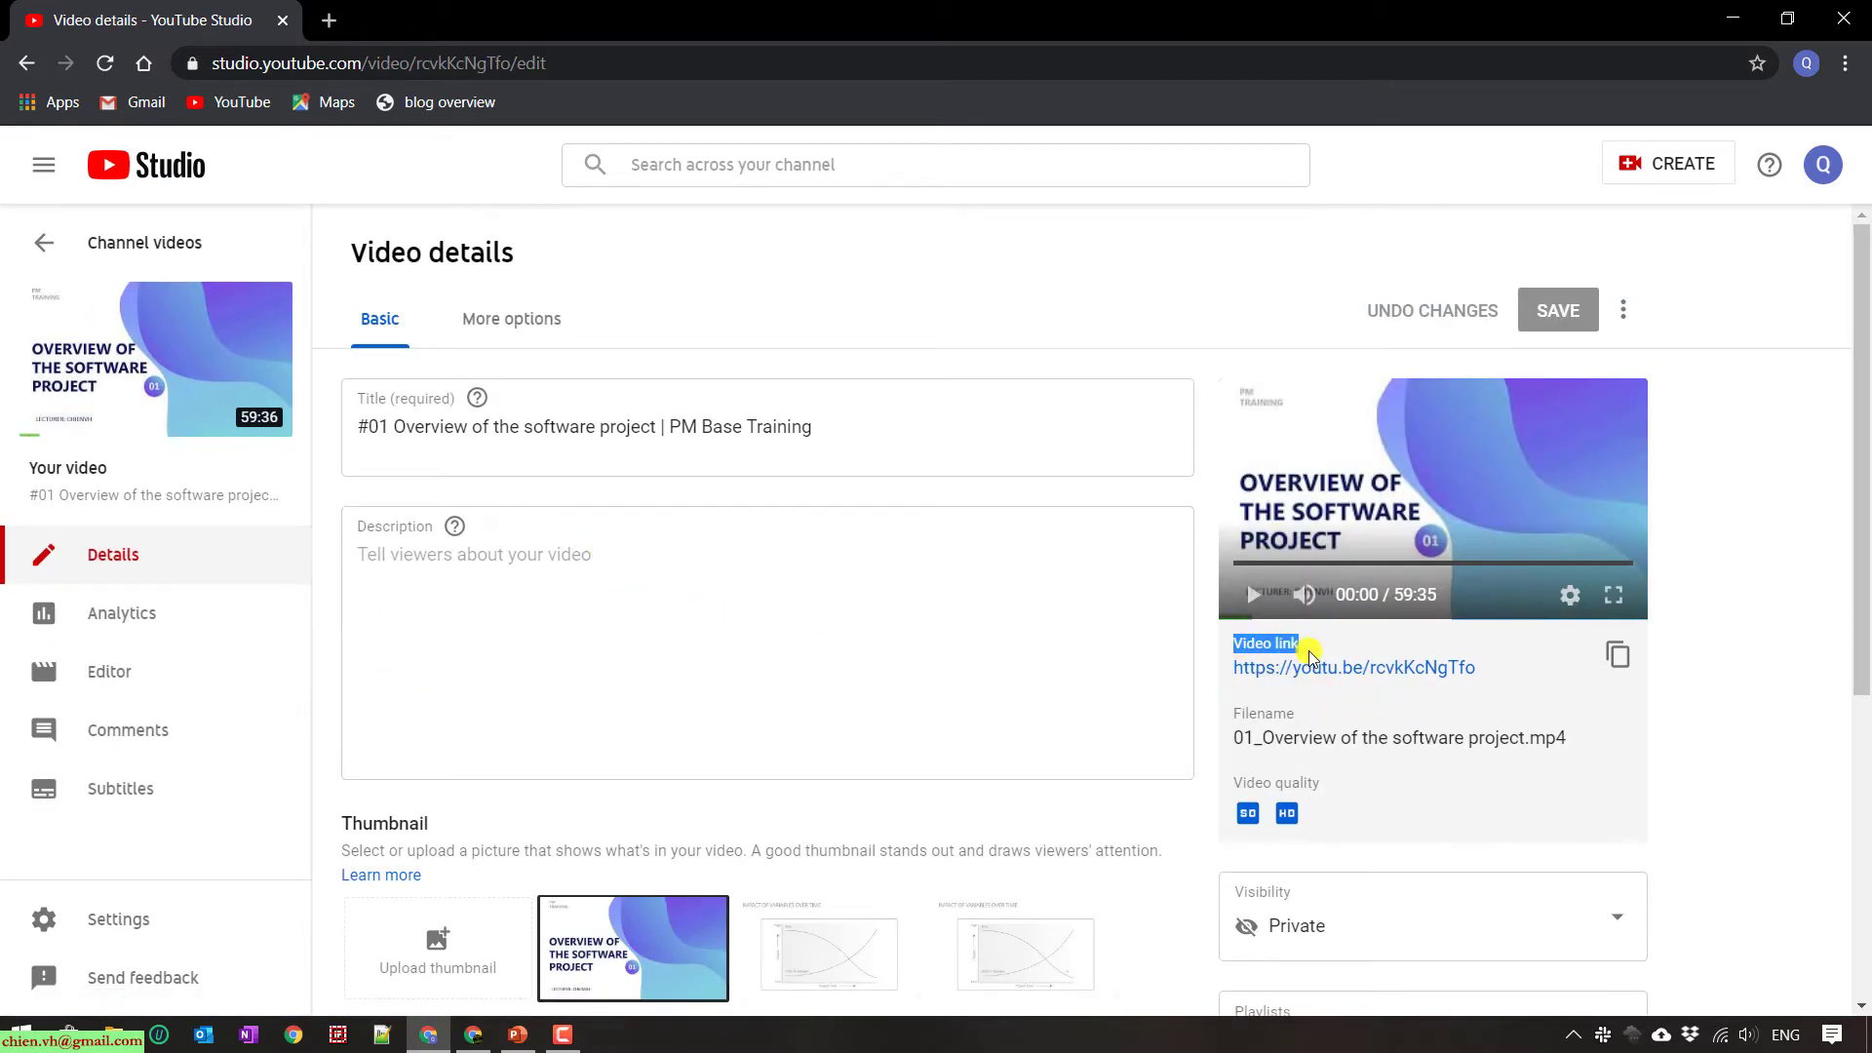
pyautogui.click(1509, 688)
pyautogui.moveTo(1476, 673); pyautogui.dragTo(1230, 666)
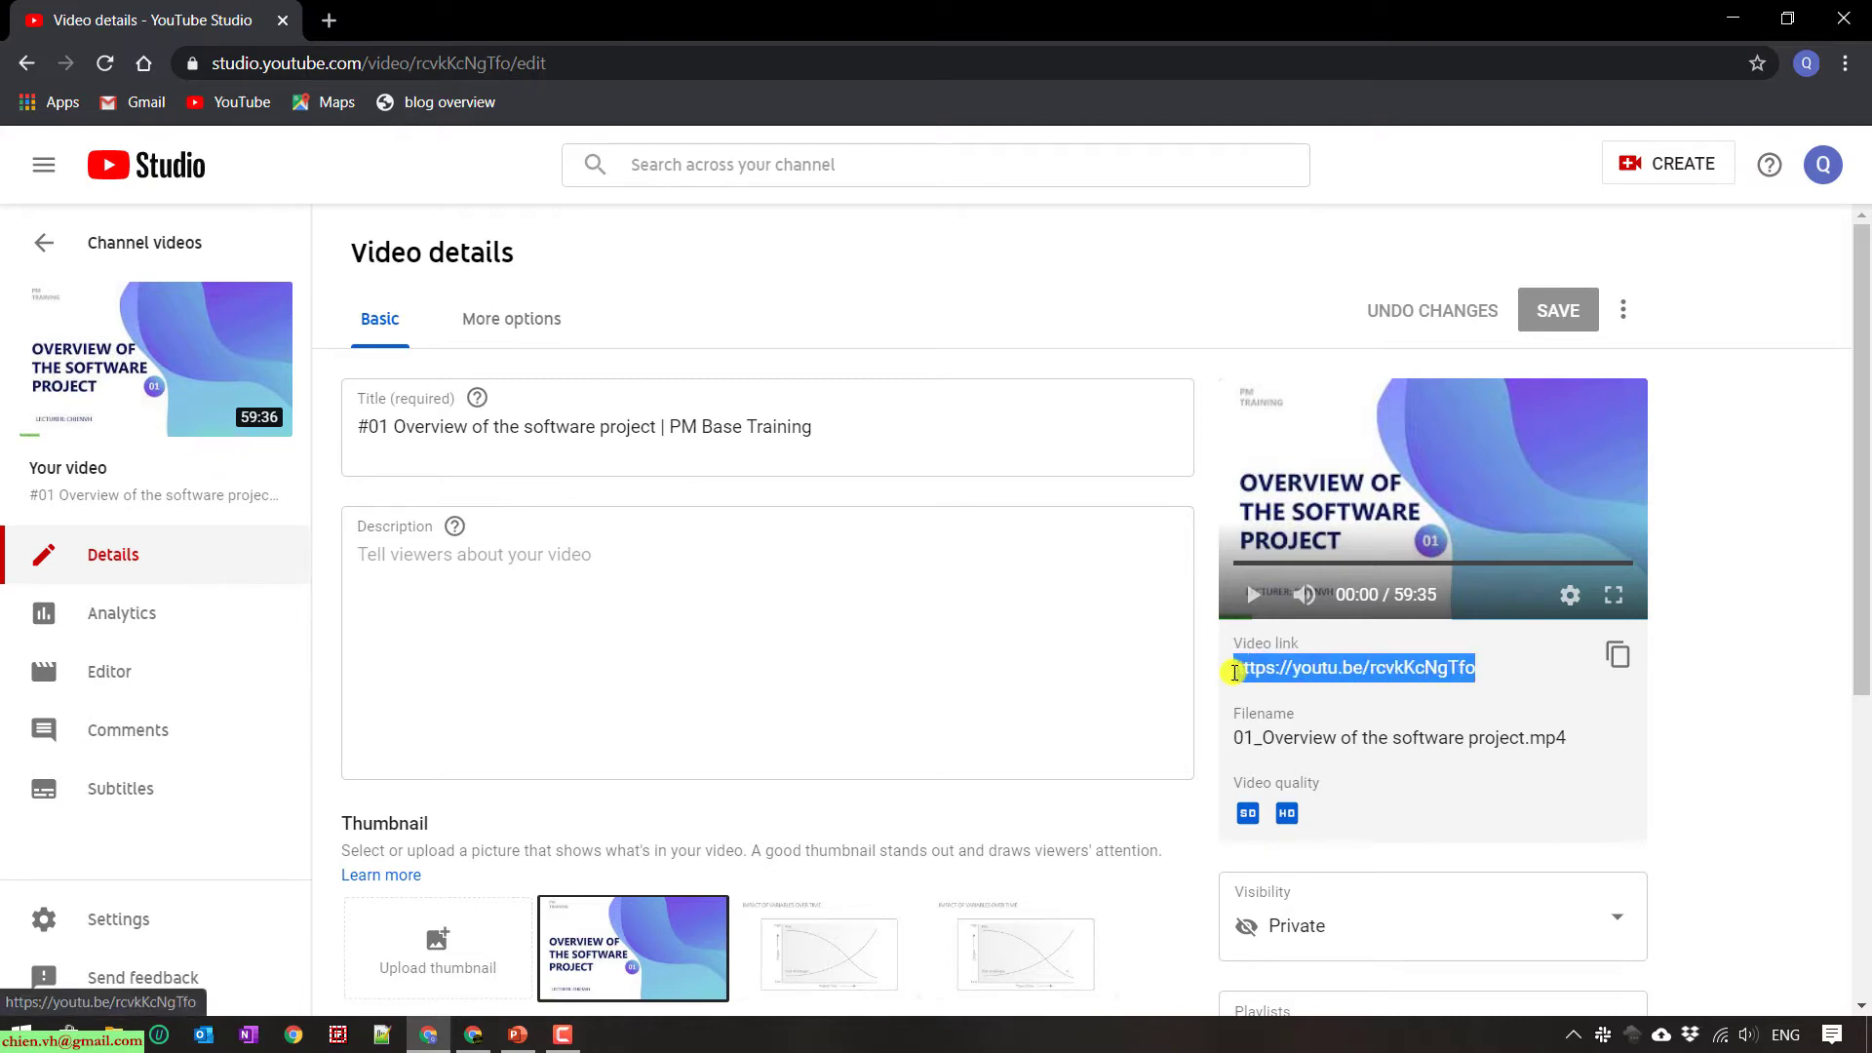
pyautogui.rightClick(1255, 671)
pyautogui.click(1308, 884)
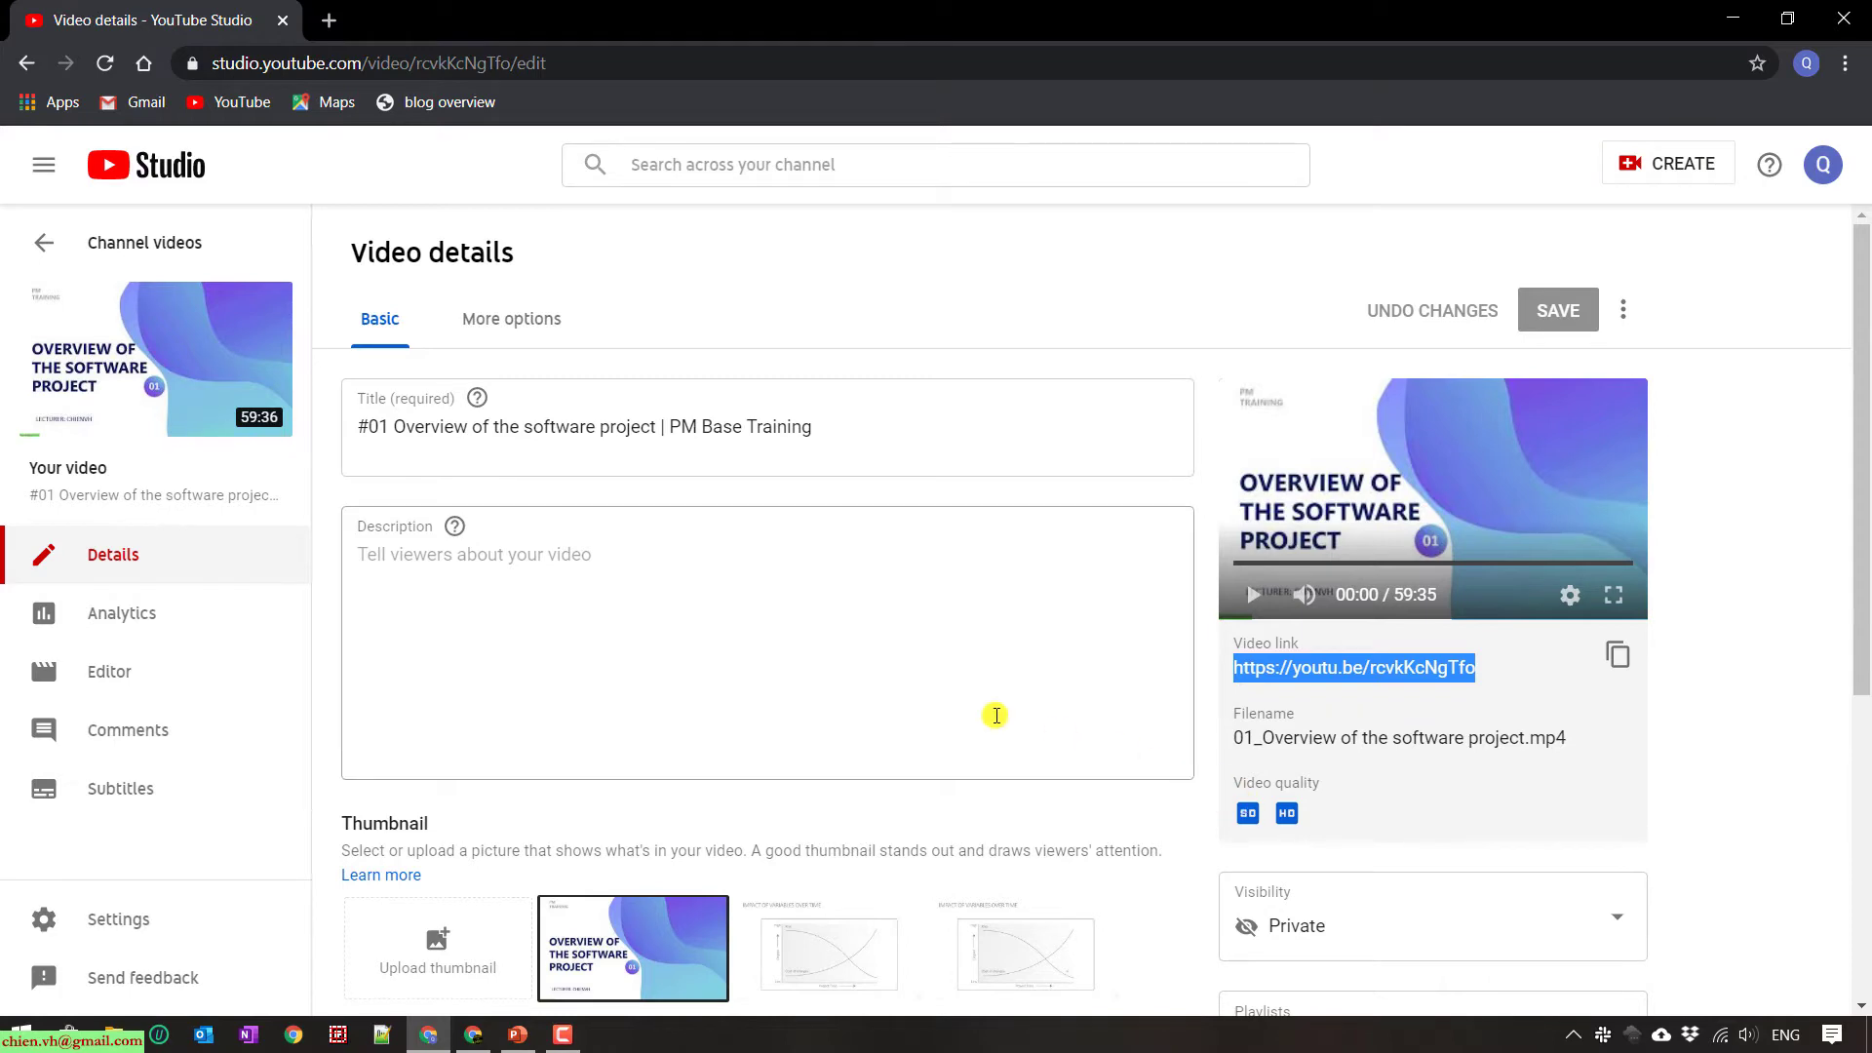
# - In the other account's Chrome window, open YouTube's home page in a new tab
pyautogui.click(474, 1034)
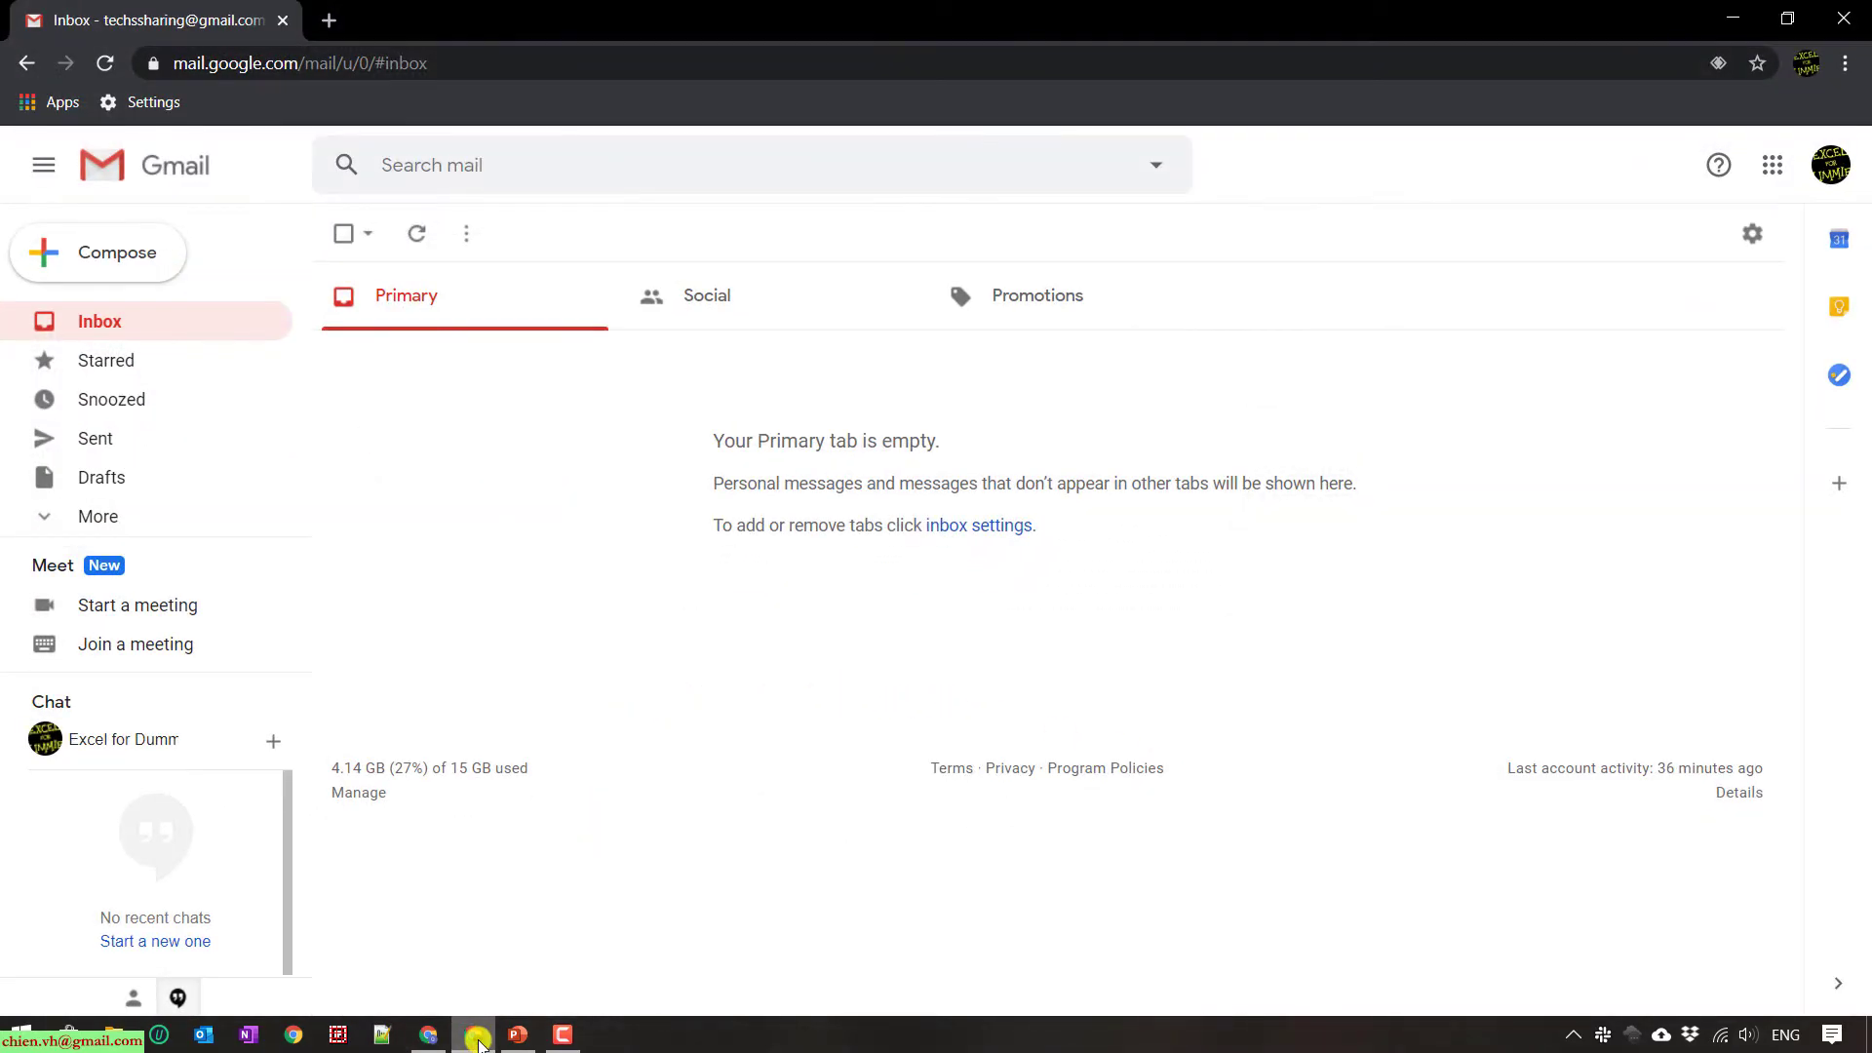
pyautogui.click(353, 21)
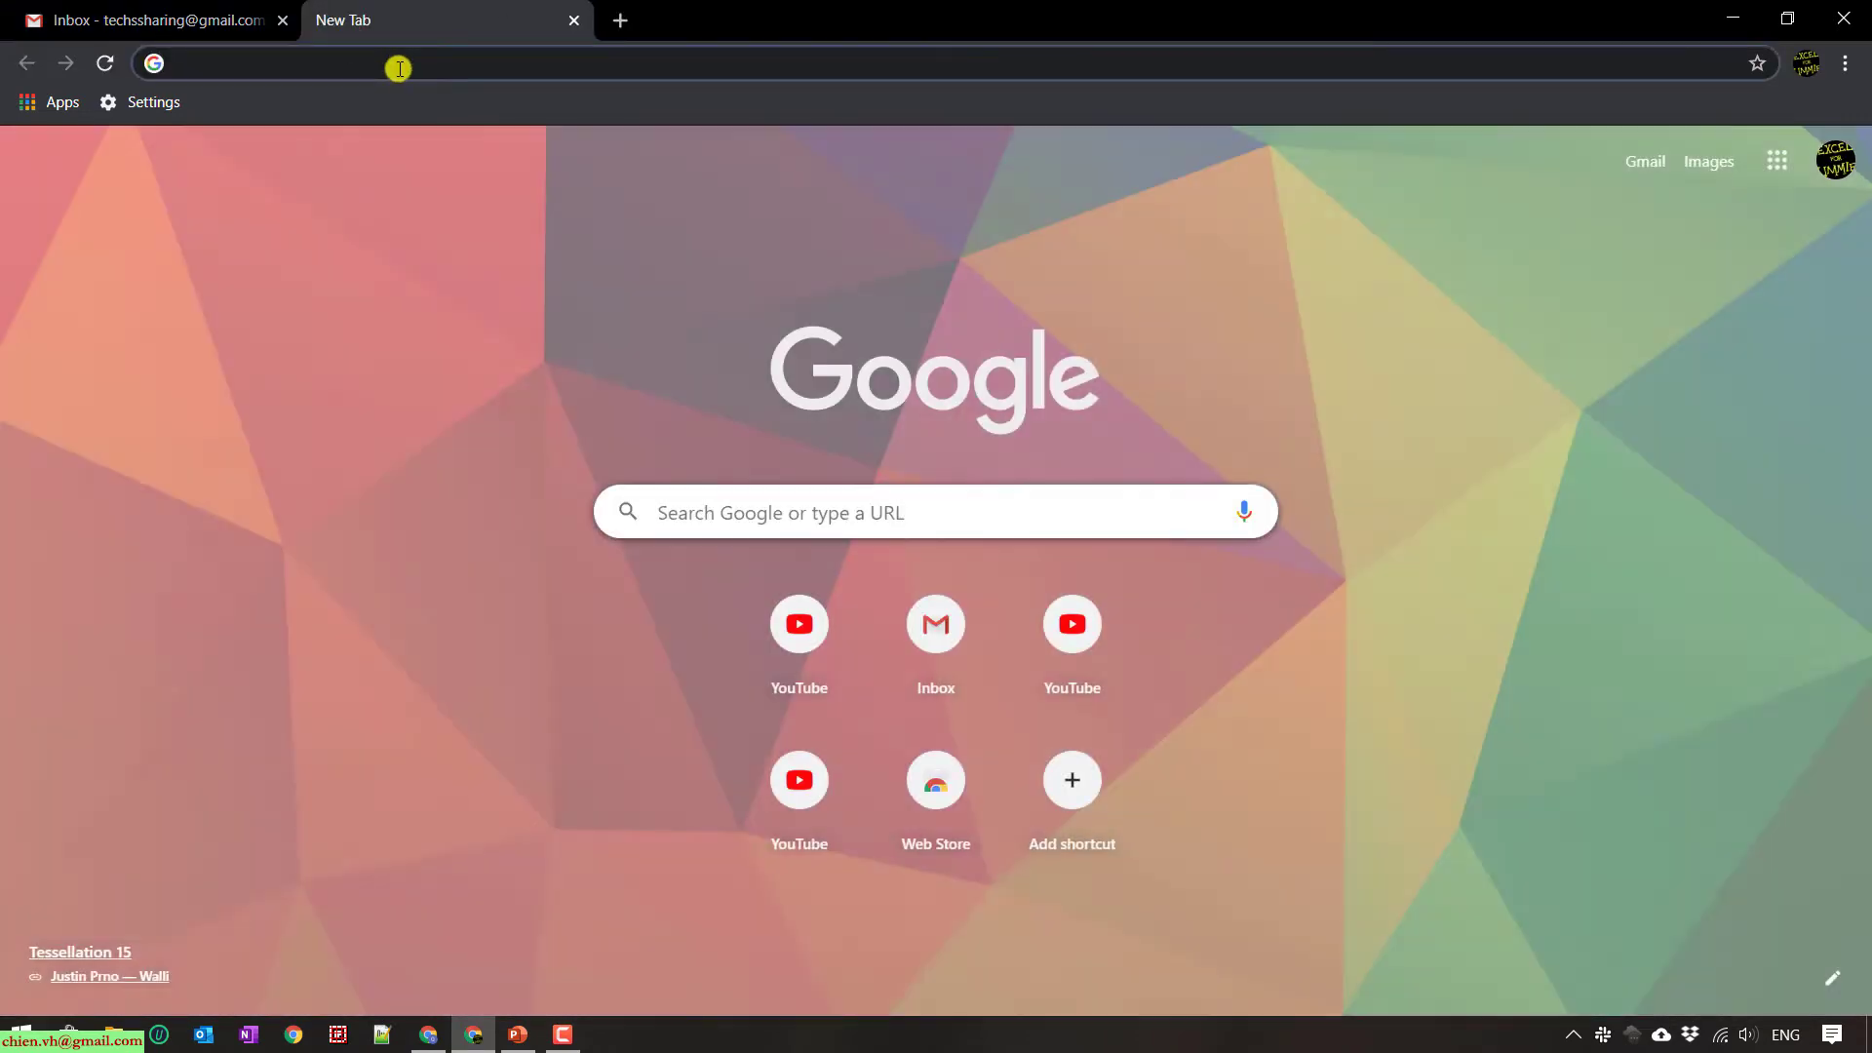
pyautogui.write('y')
pyautogui.click(330, 106)
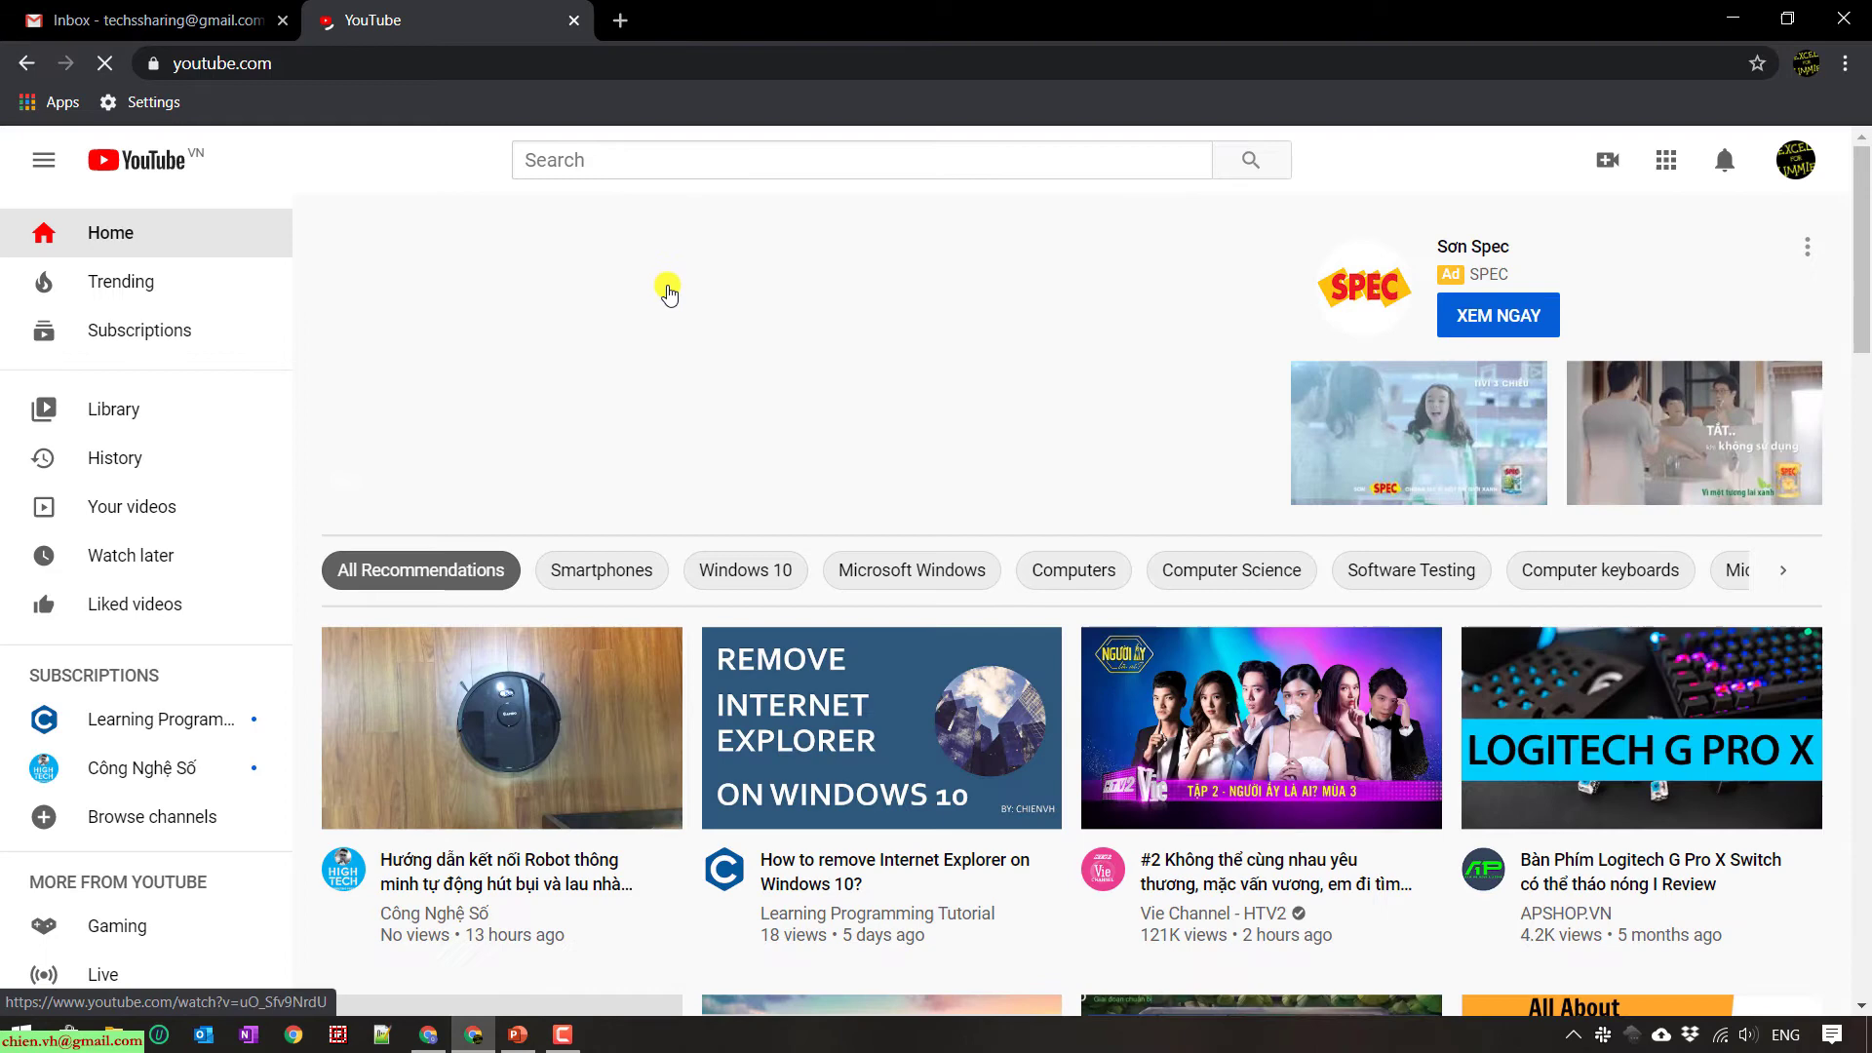
# - Paste and go to the copied video link in another new tab, which reports the video is private
pyautogui.click(620, 21)
pyautogui.rightClick(591, 61)
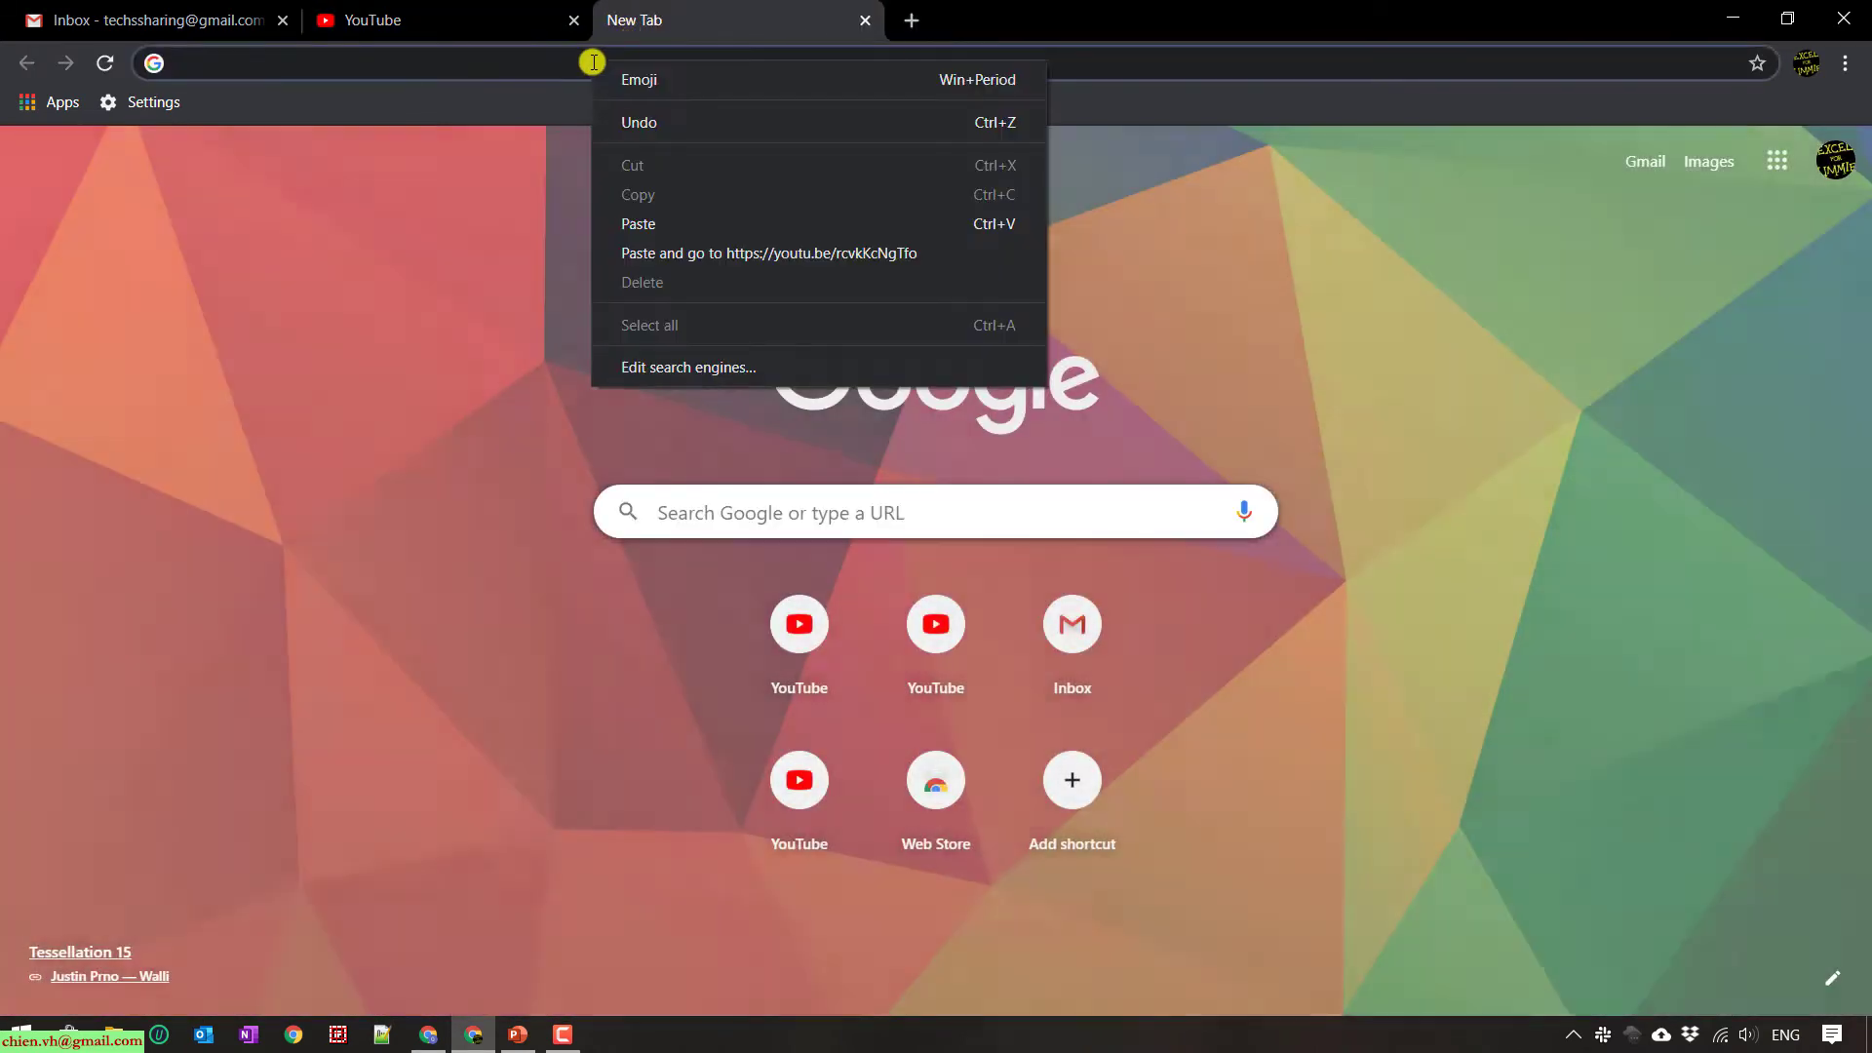
pyautogui.click(789, 252)
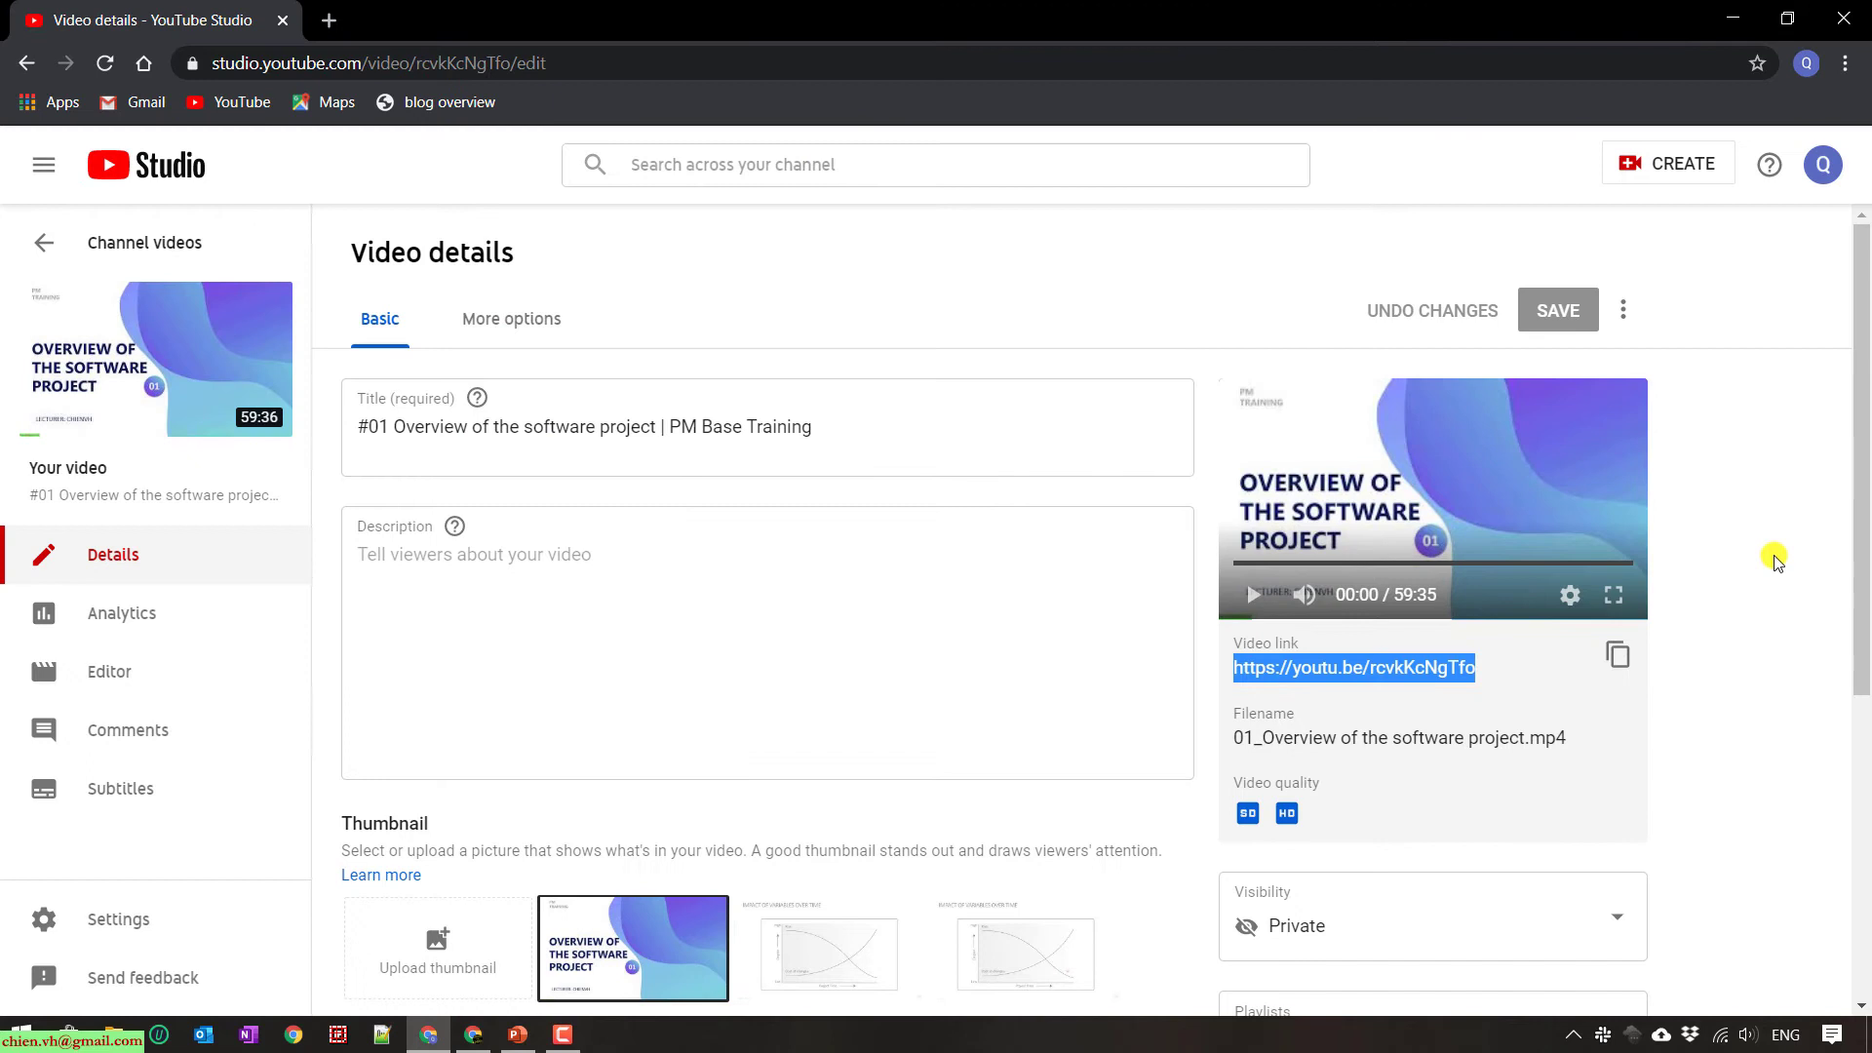
# - Choose Share privately from the video's options menu to see who can view it
pyautogui.click(1776, 562)
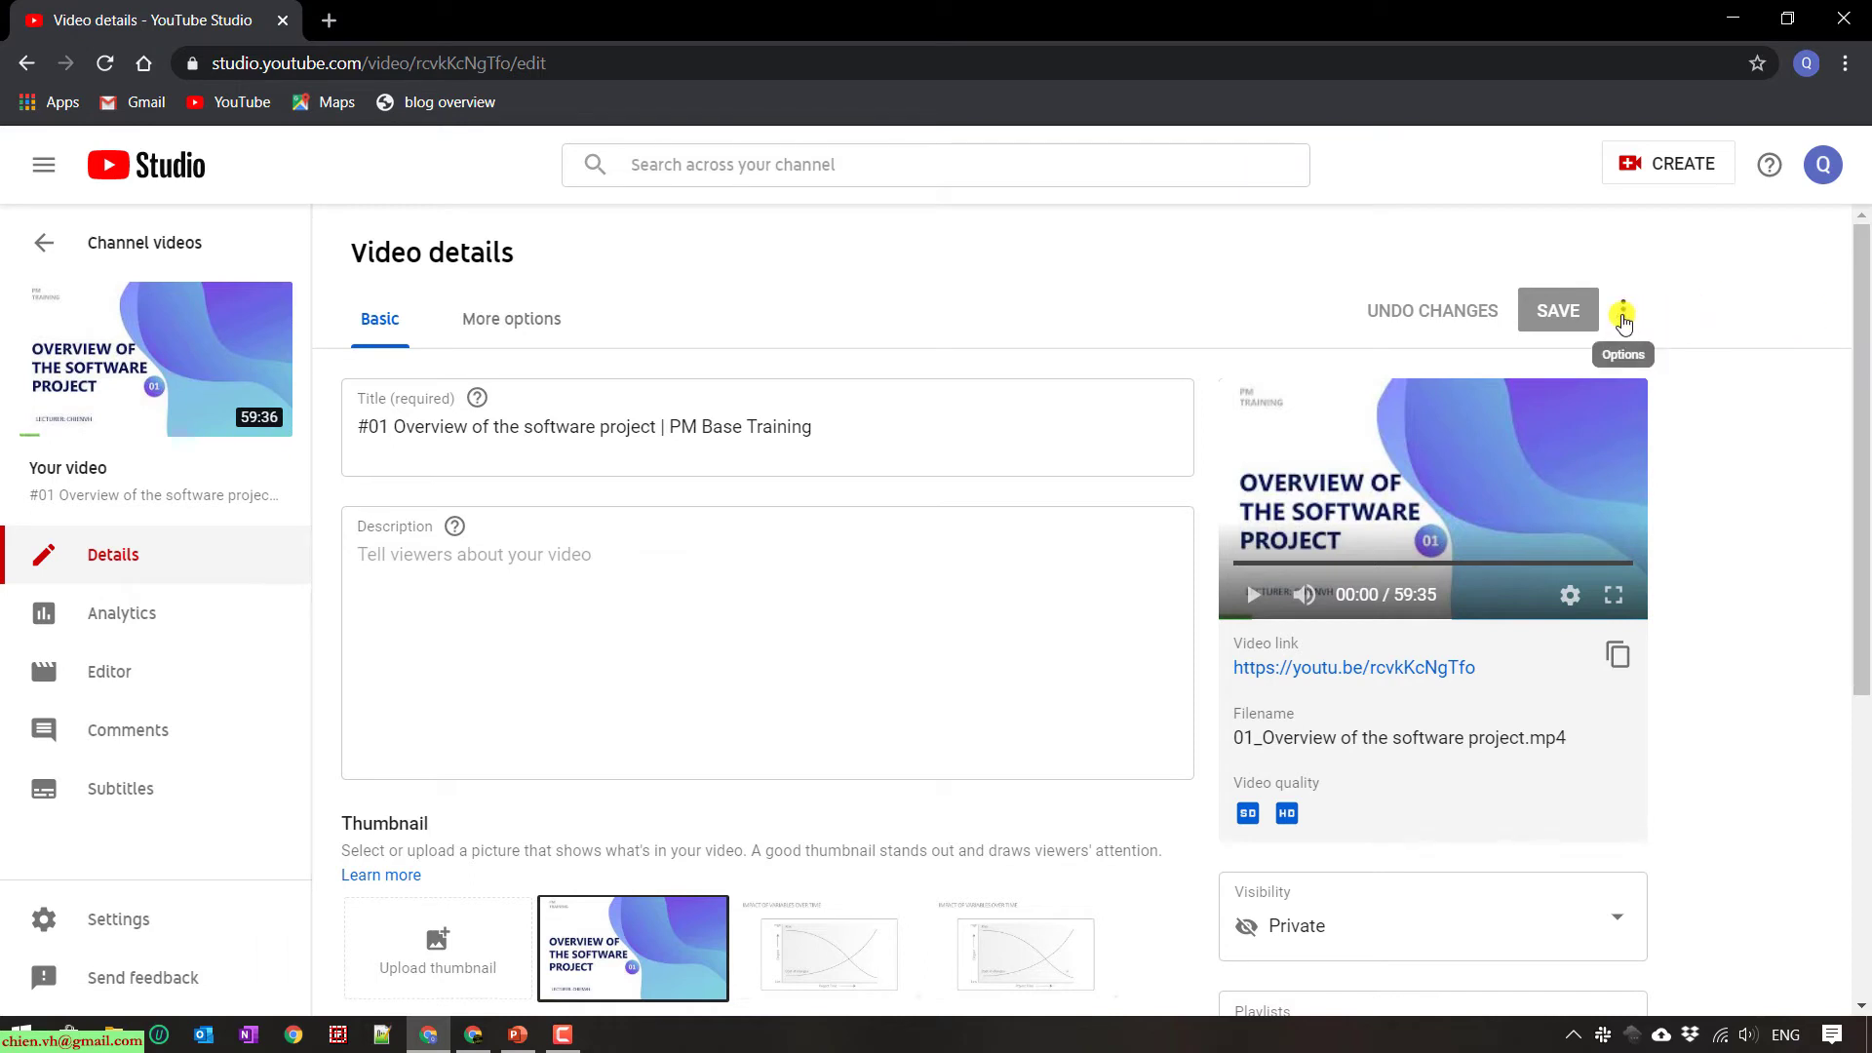
pyautogui.click(1623, 319)
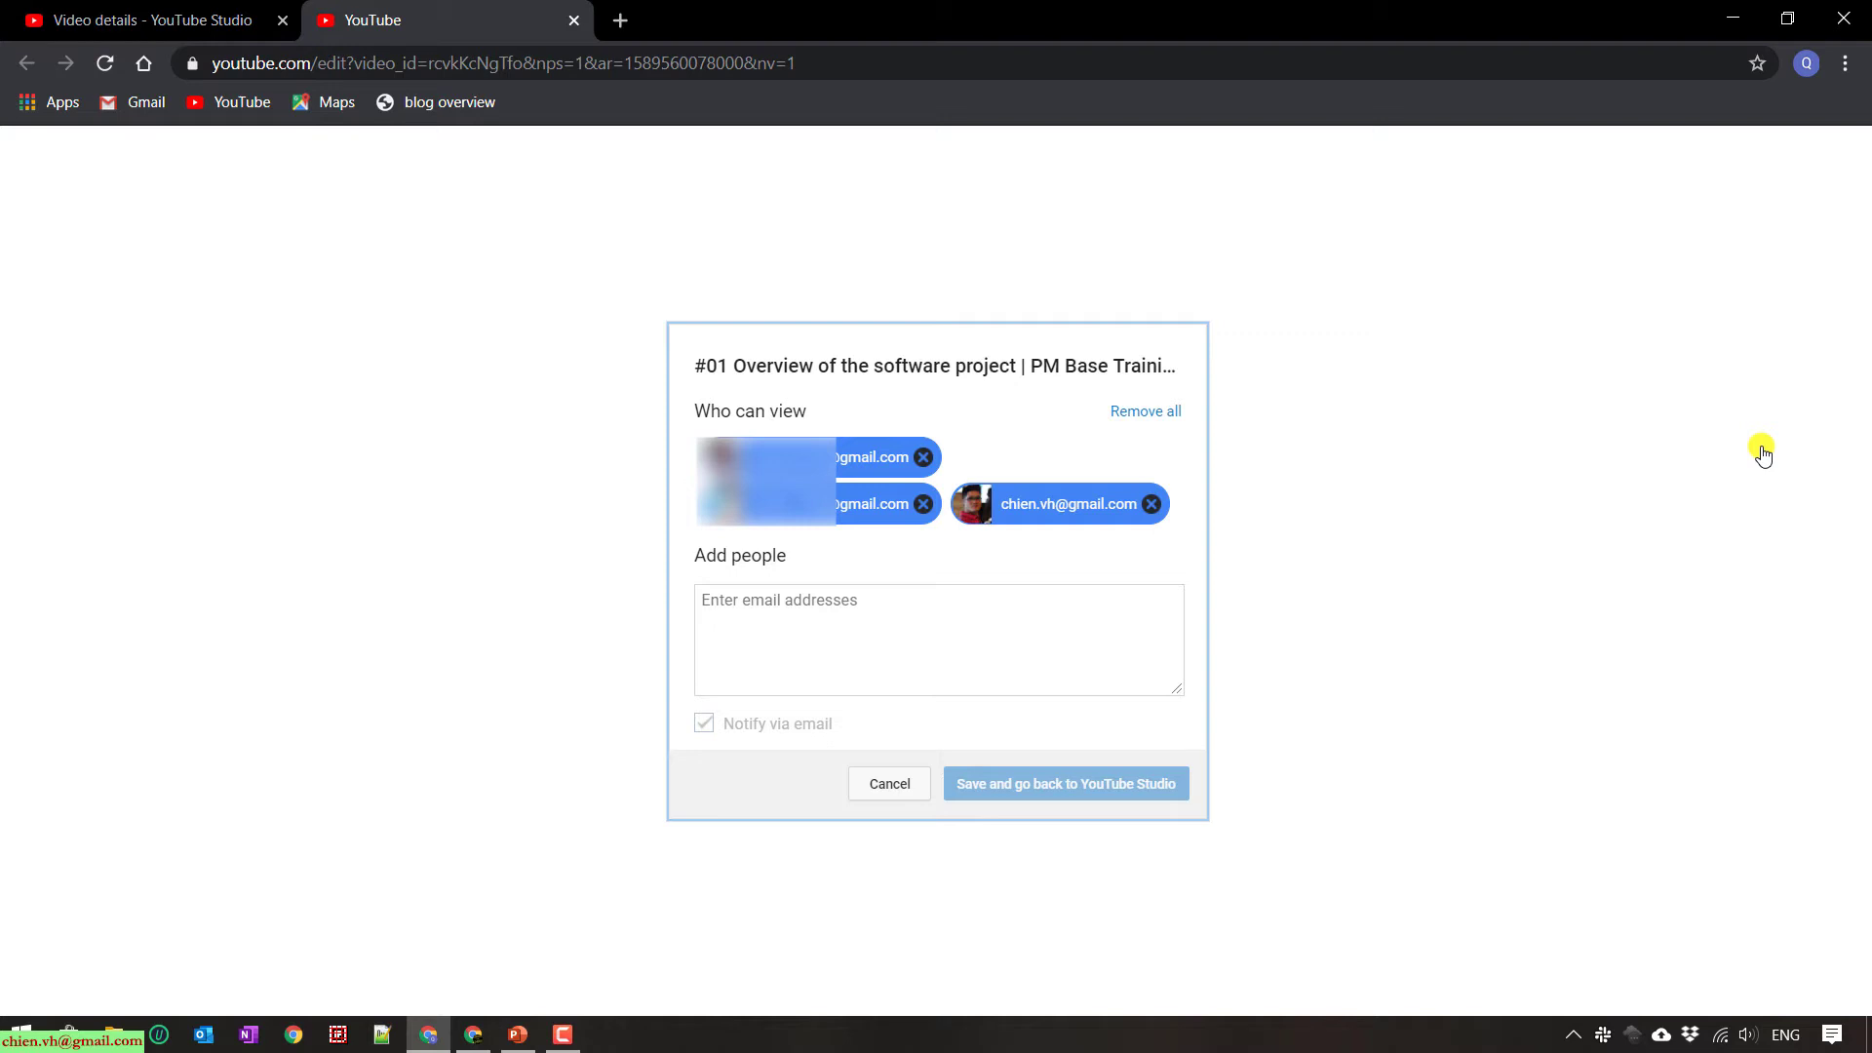
# - Enter the recipient's Gmail address and two semicolon-separated sample addresses under Add people, selecting the extras
pyautogui.click(1757, 452)
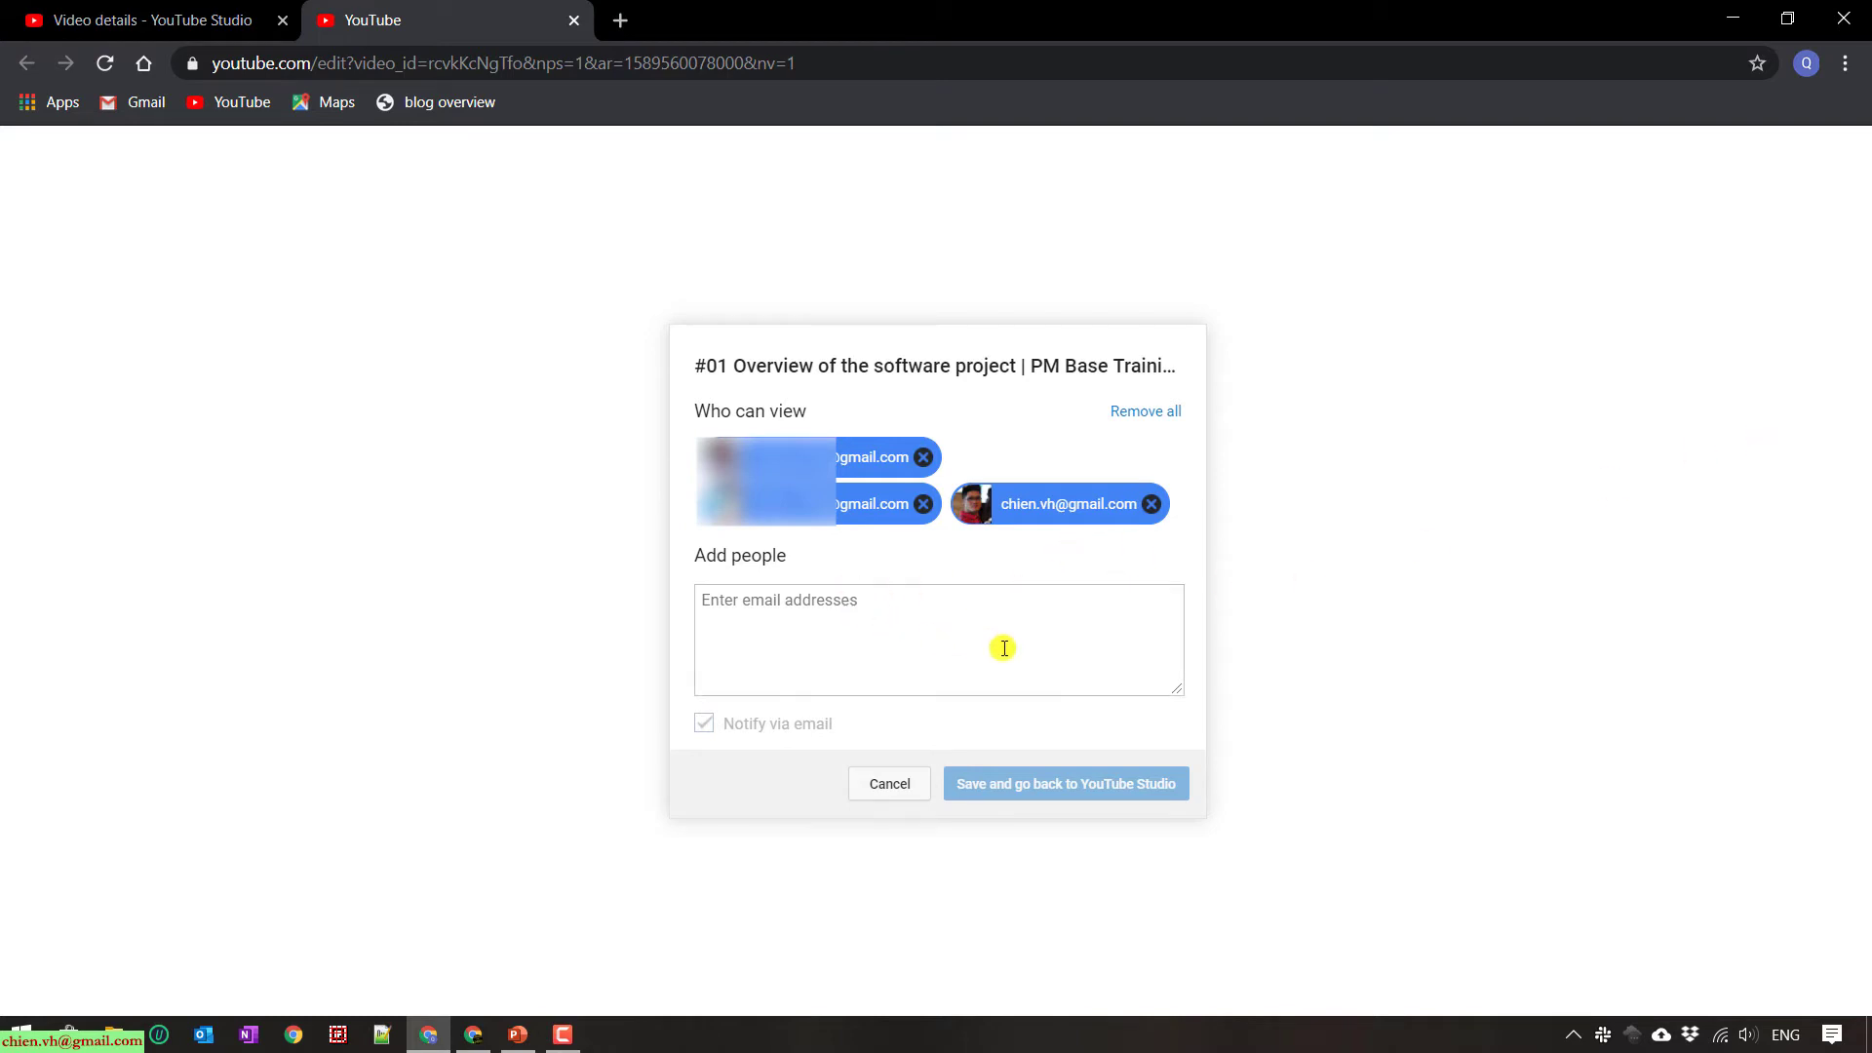
pyautogui.click(829, 621)
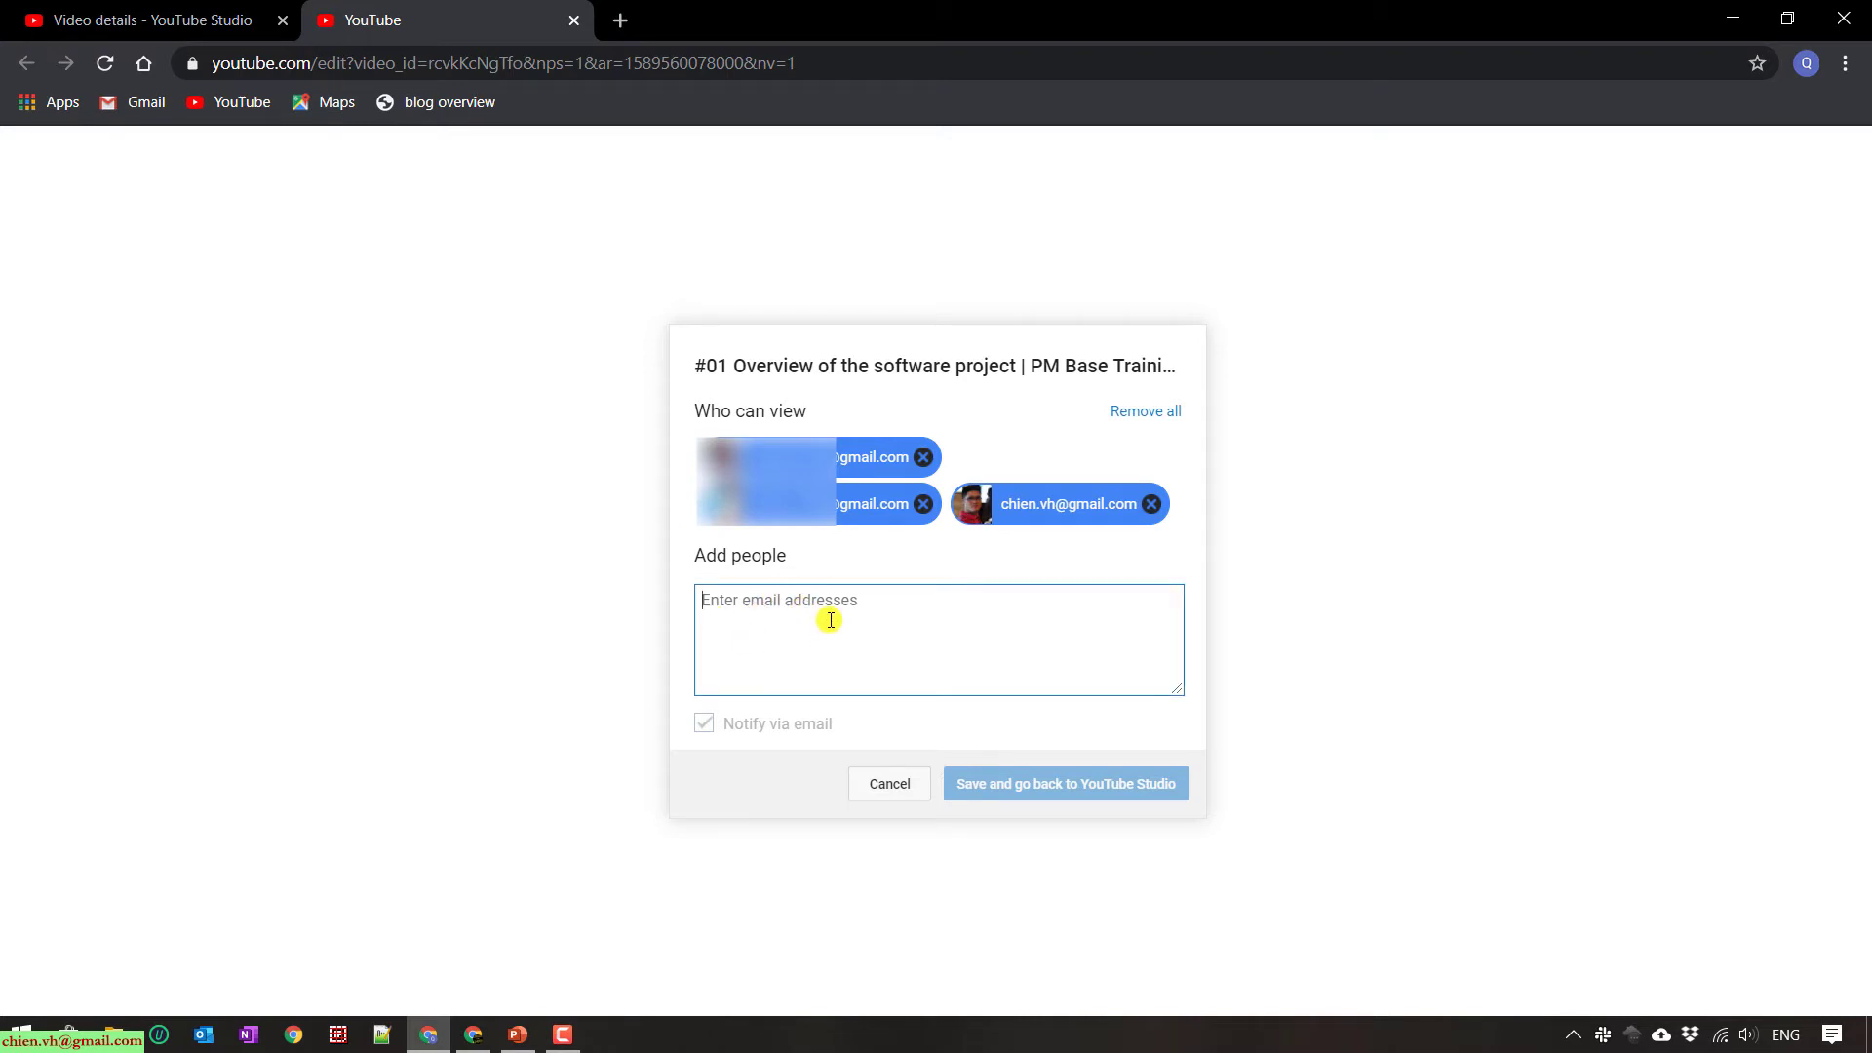
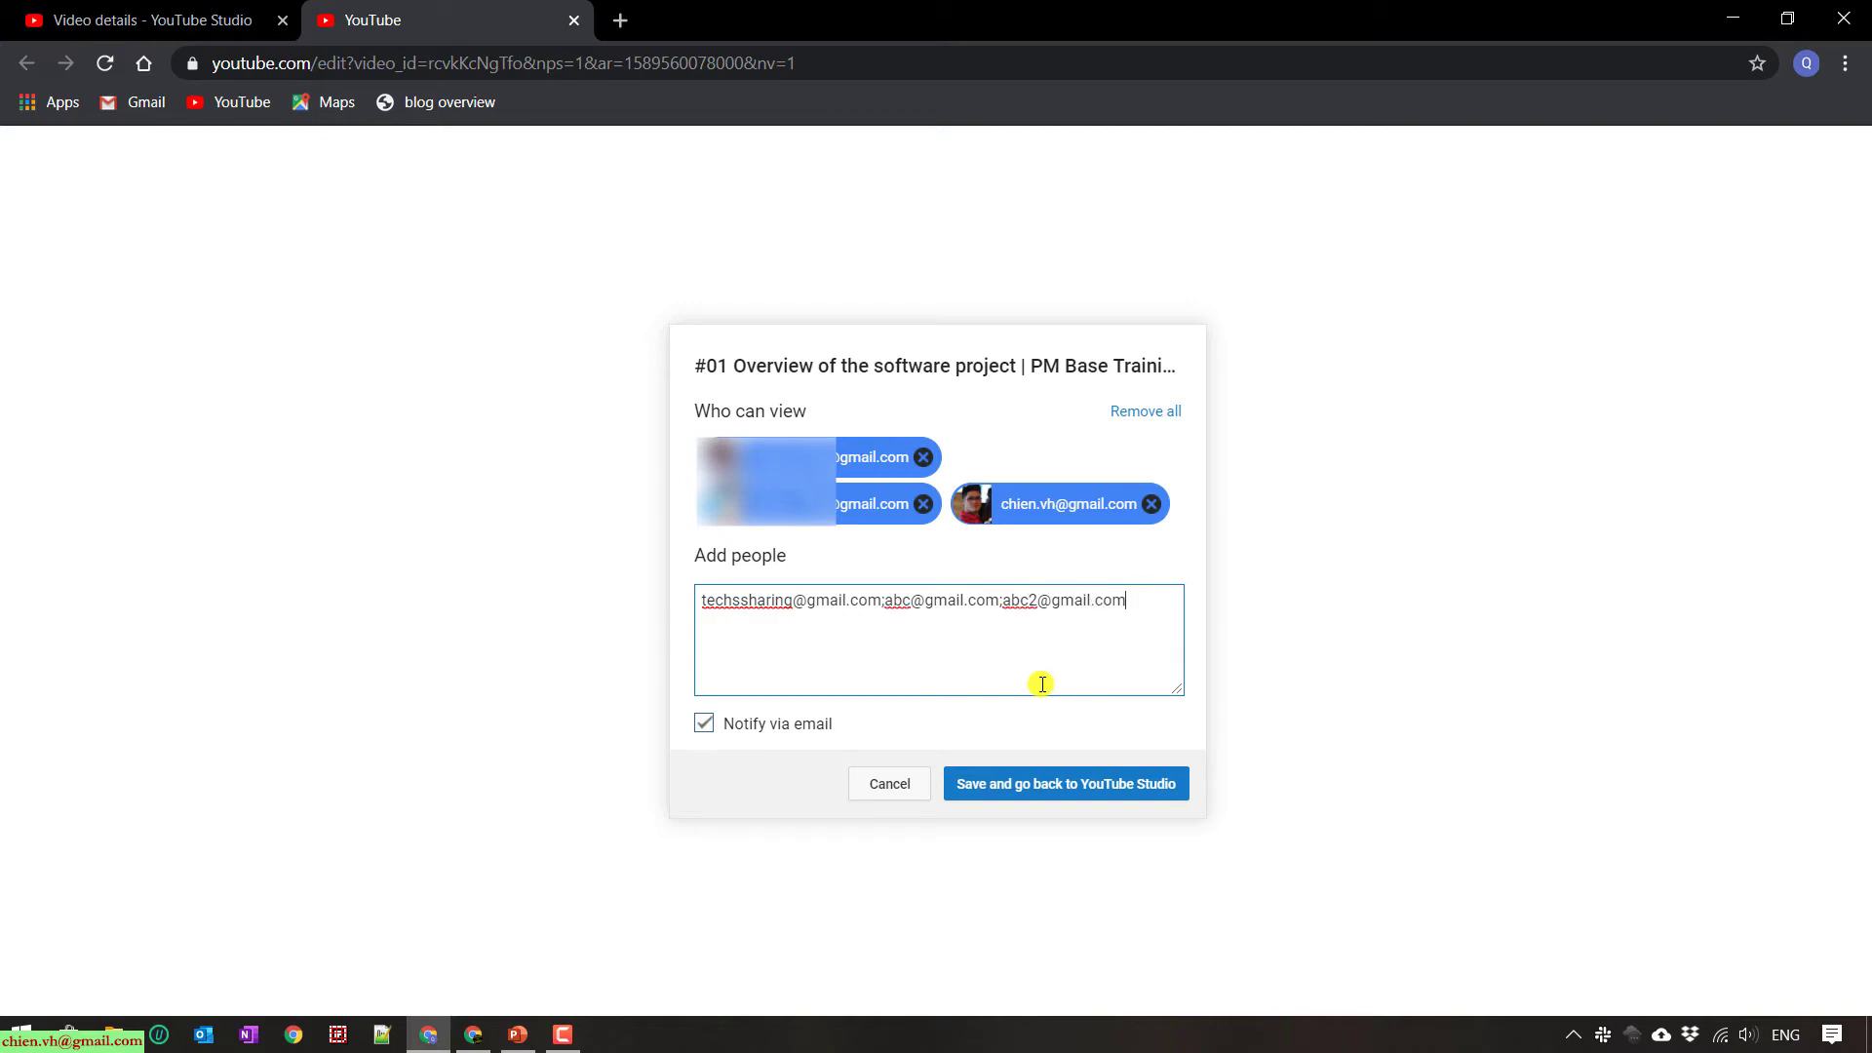
pyautogui.moveTo(882, 603); pyautogui.dragTo(1156, 609)
# - Delete the extra addresses, leave Notify via email on, and save the sharing settings
pyautogui.press('BackSpace')
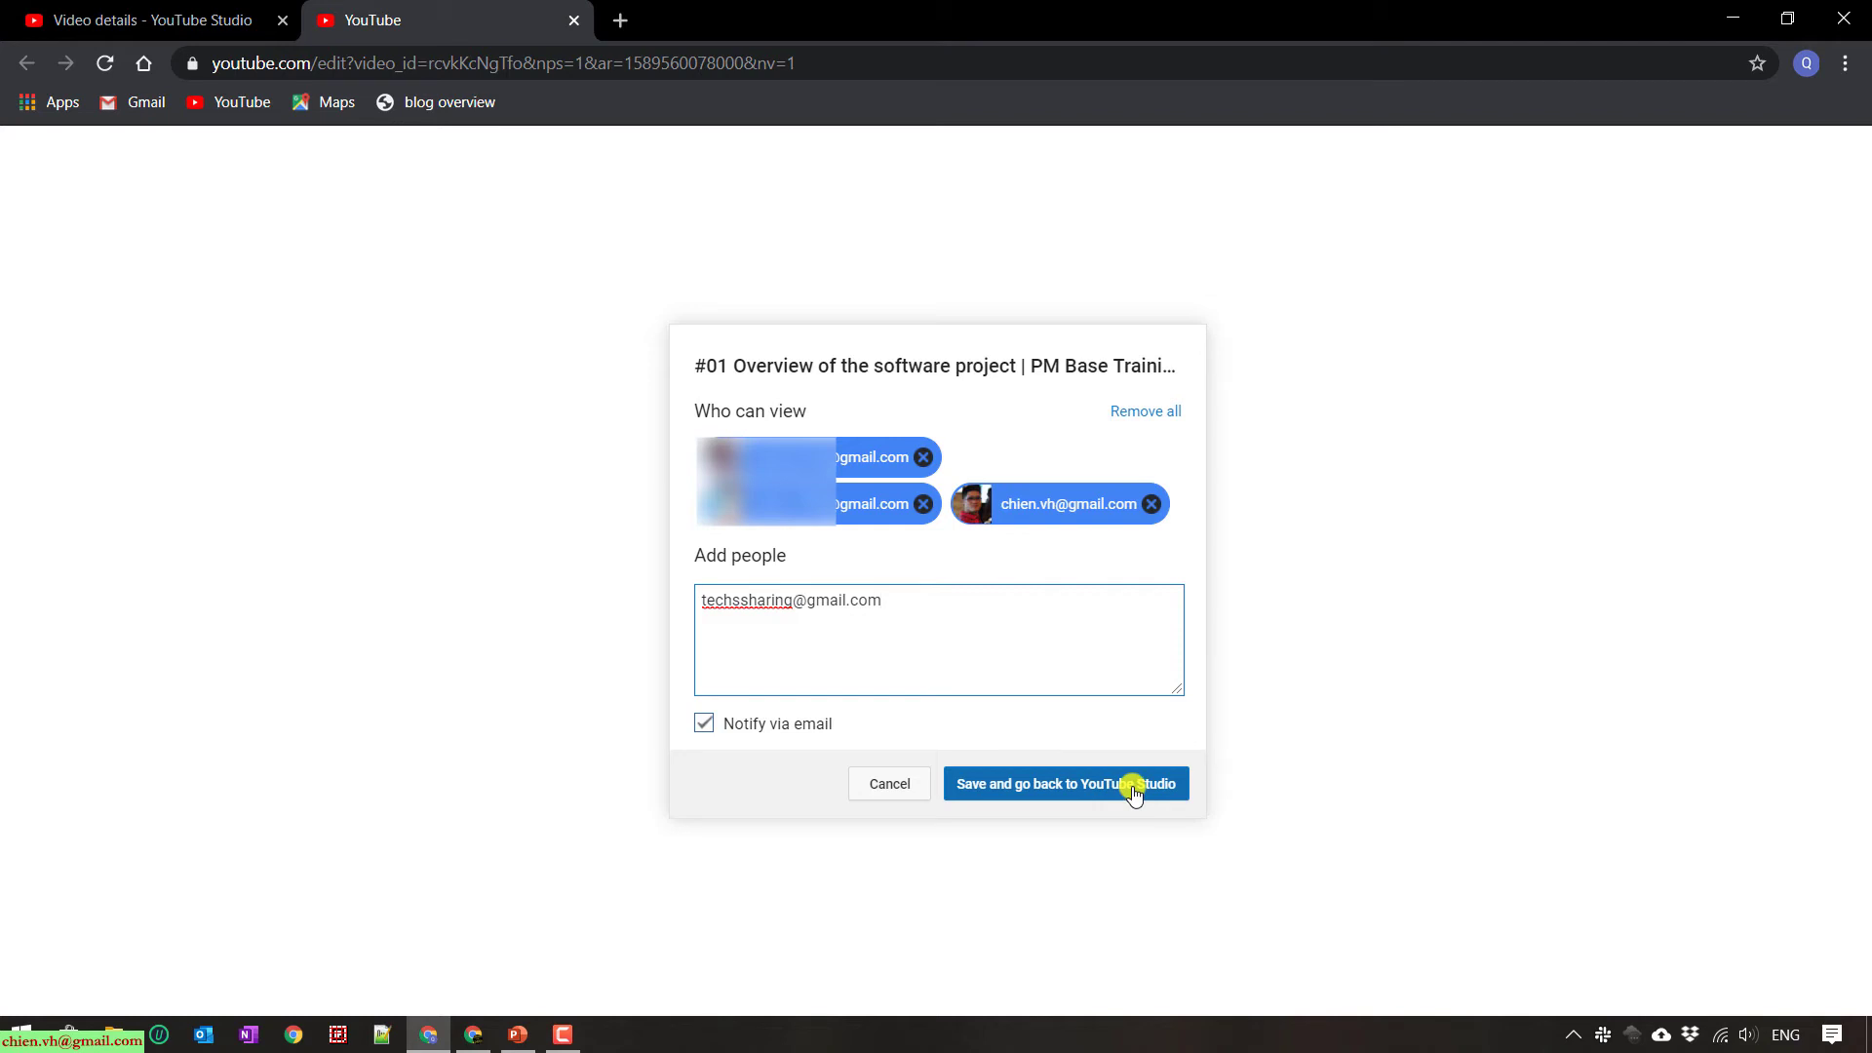
pyautogui.moveTo(906, 597); pyautogui.dragTo(688, 599)
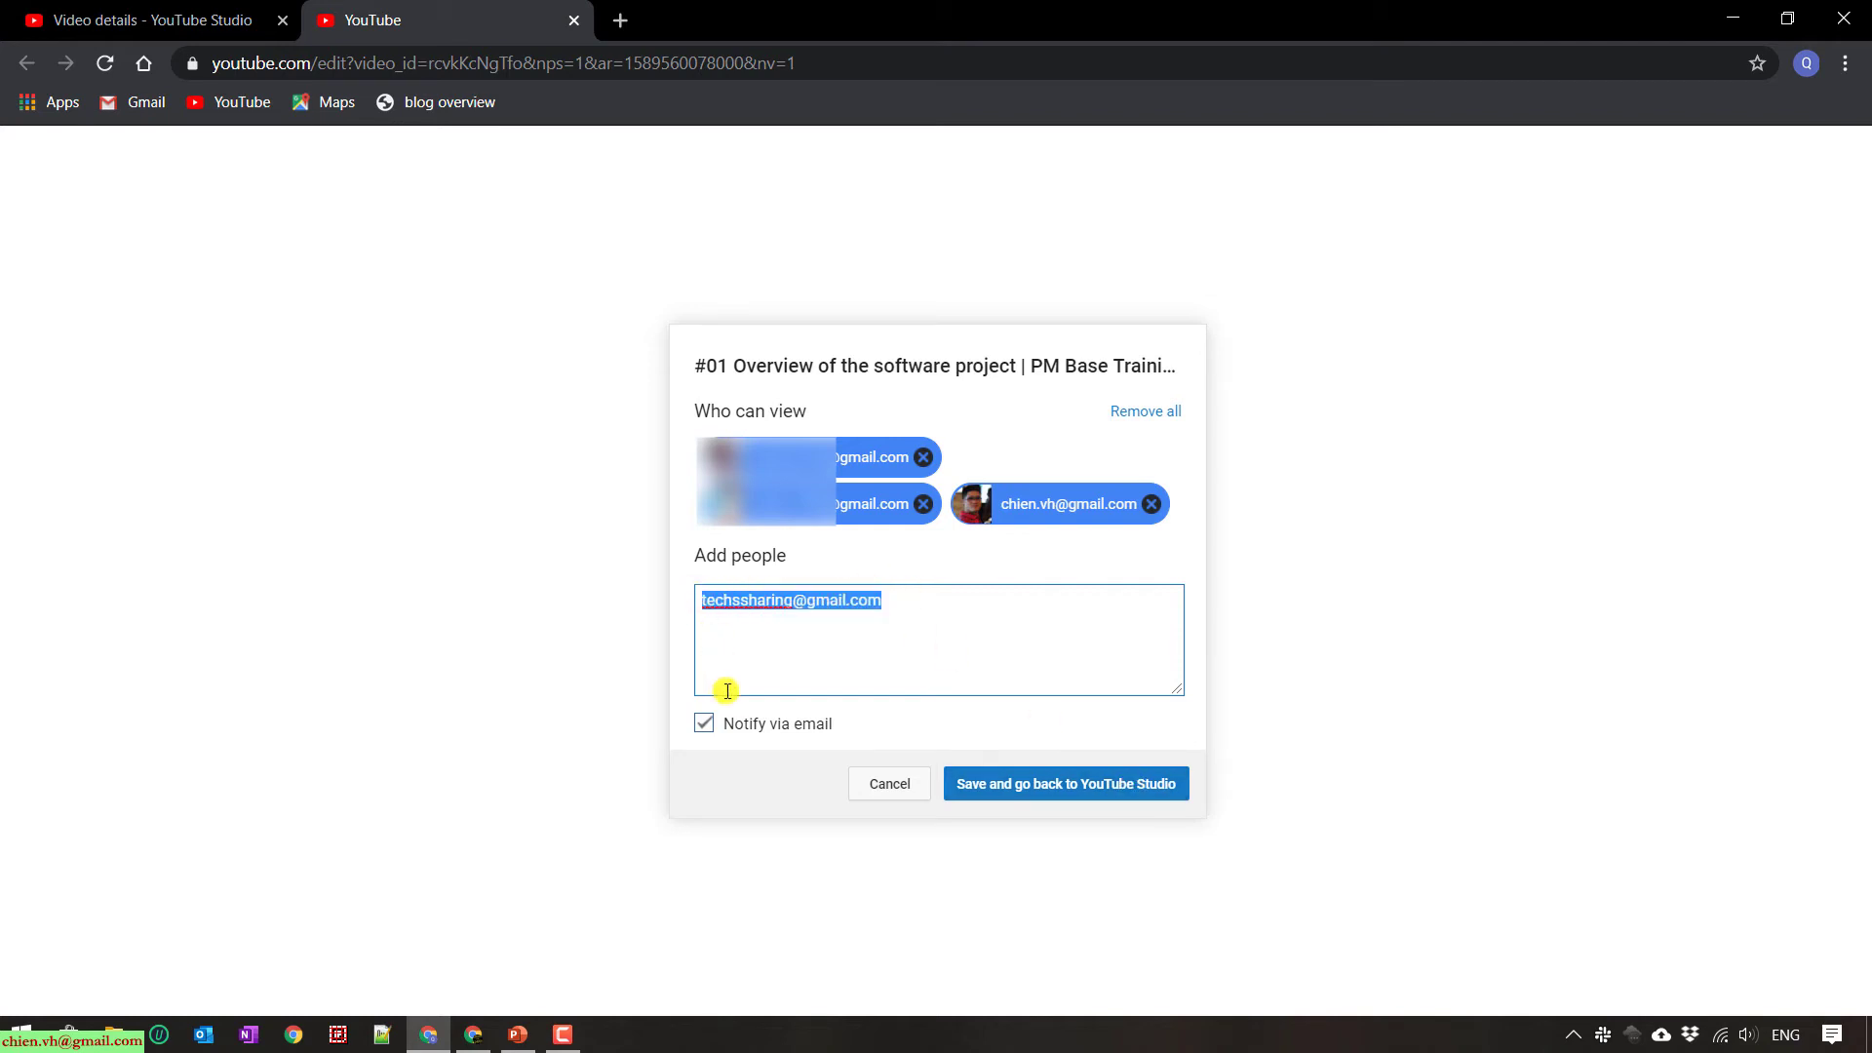
pyautogui.click(702, 726)
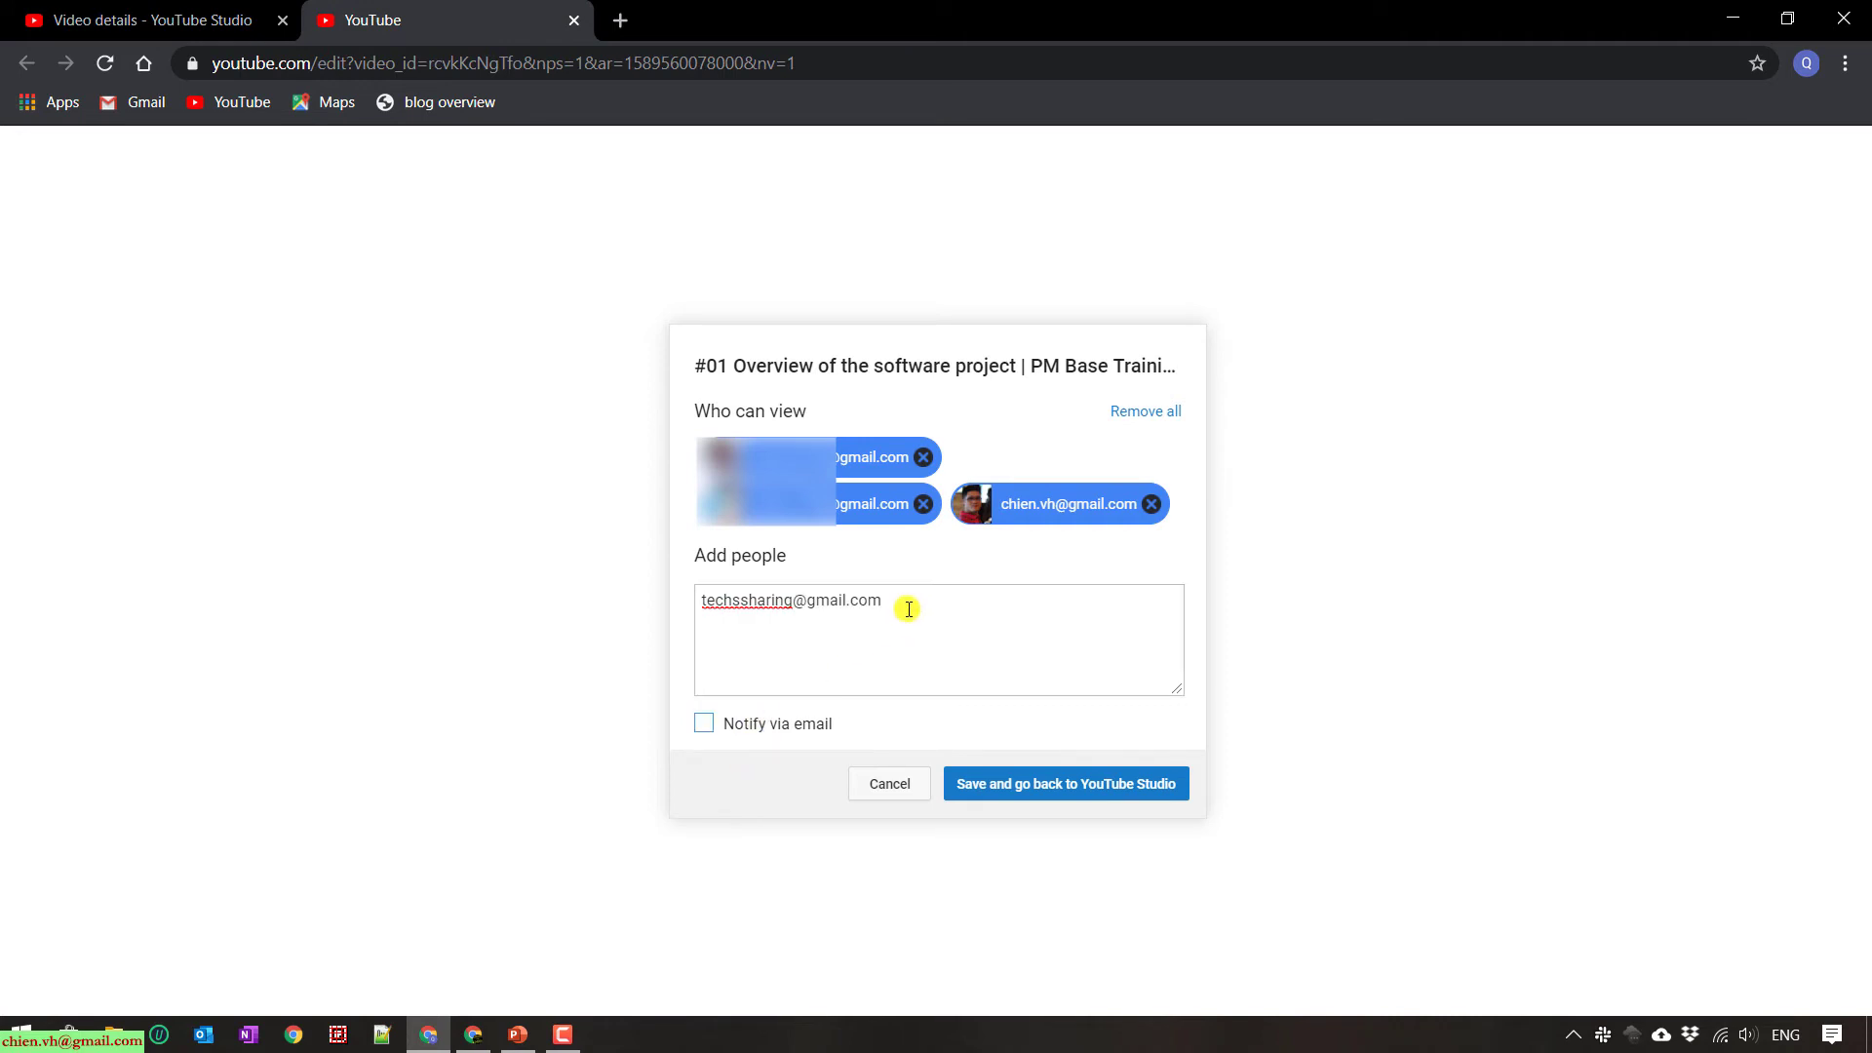
pyautogui.moveTo(903, 602); pyautogui.dragTo(710, 598)
pyautogui.click(703, 723)
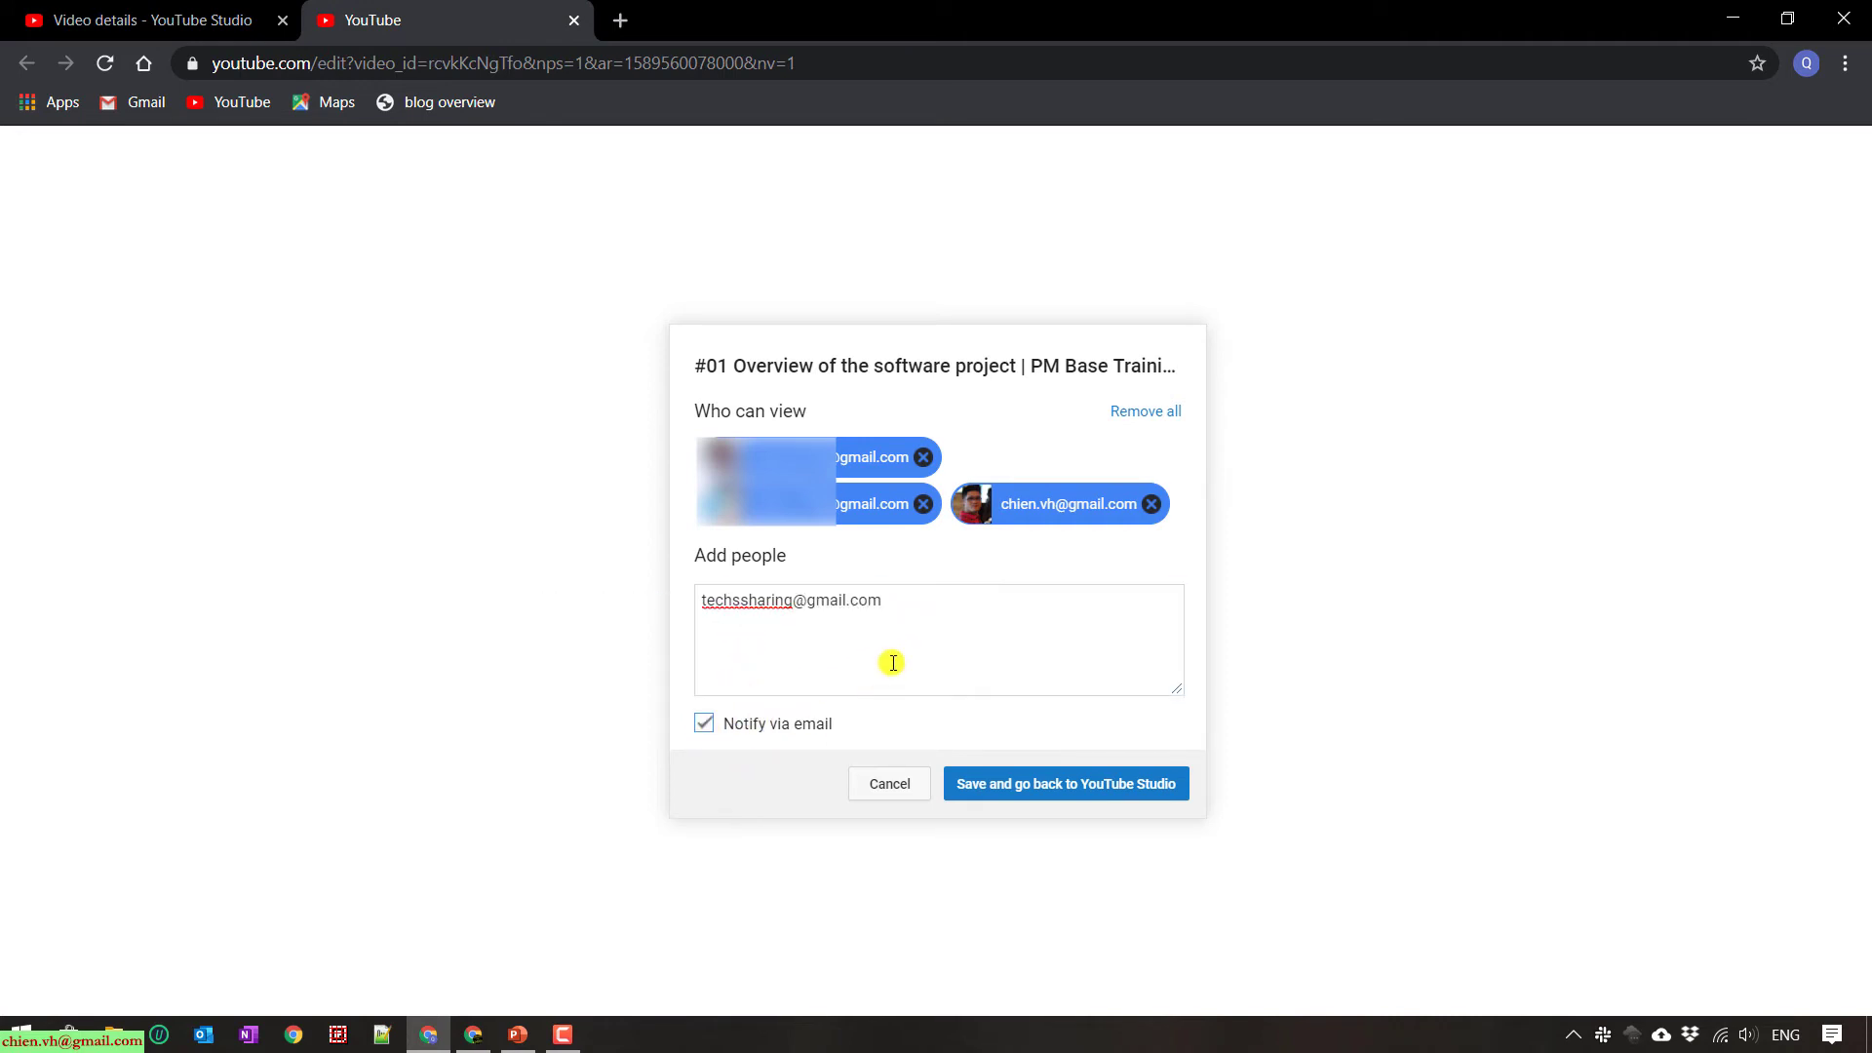
pyautogui.click(906, 618)
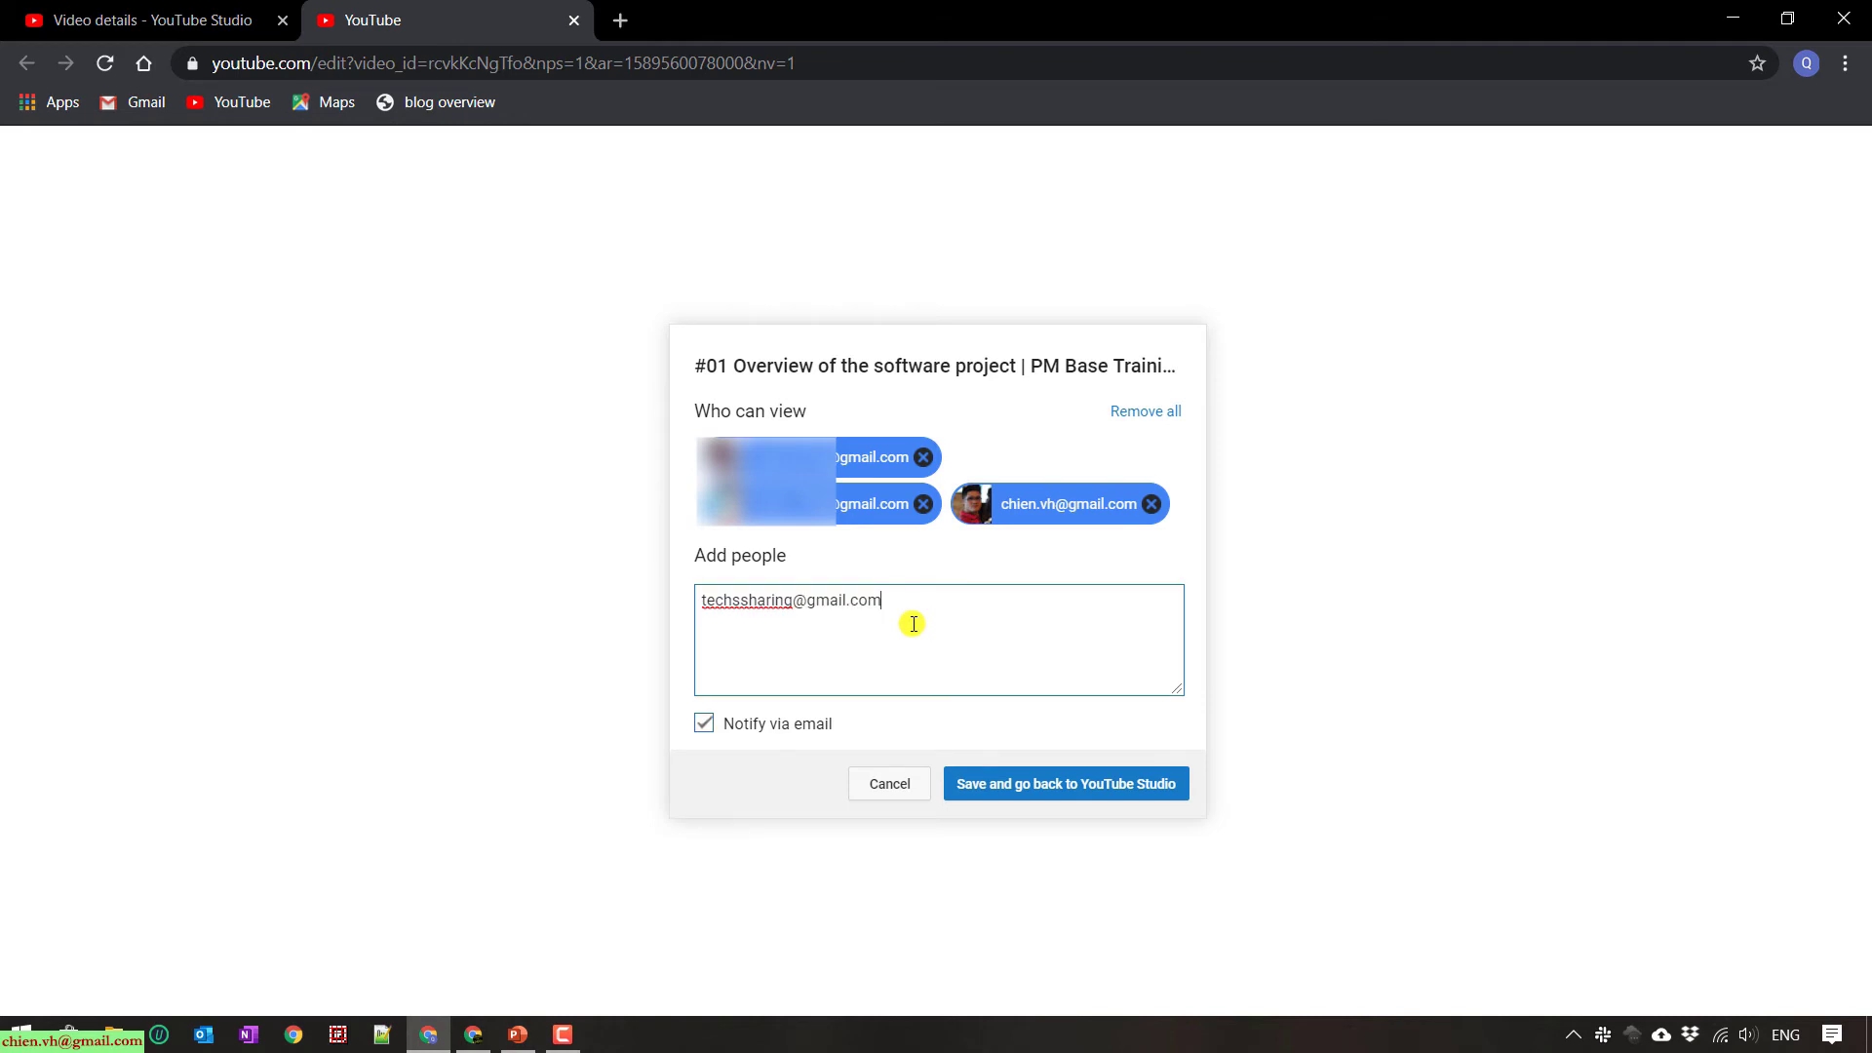
pyautogui.click(1043, 787)
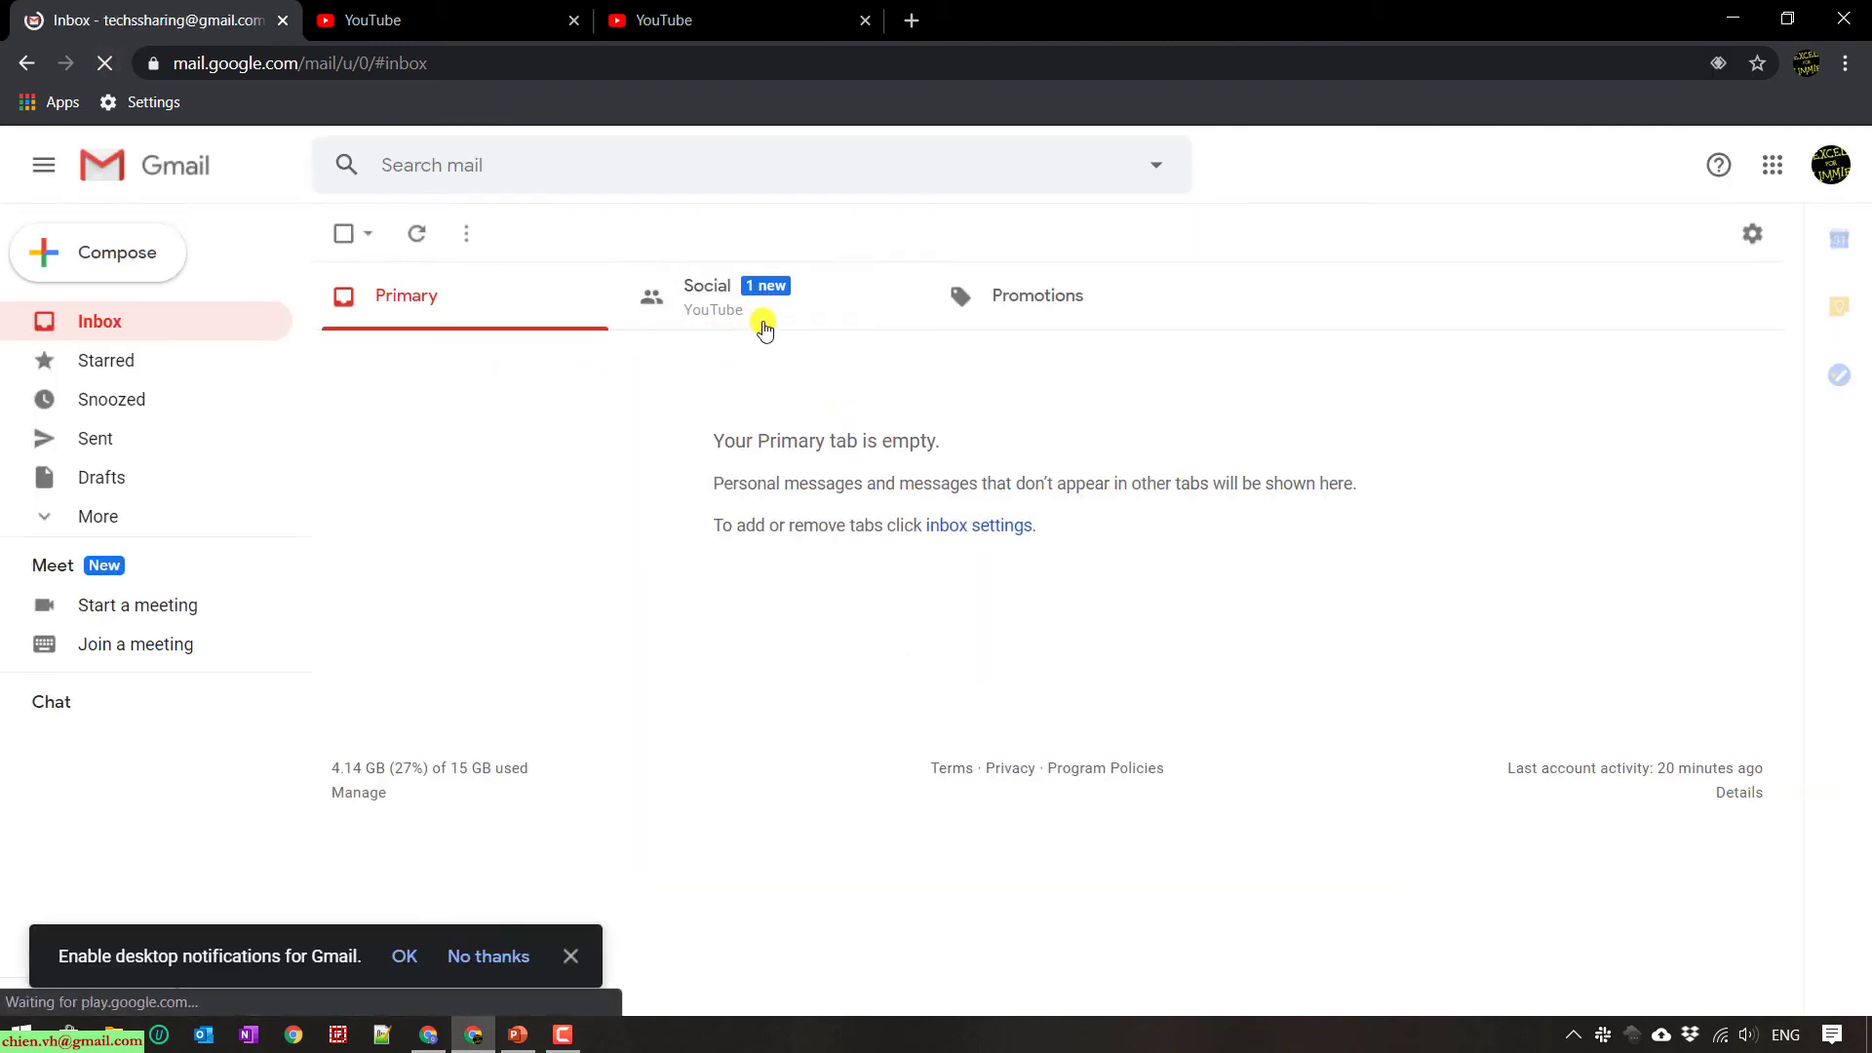
# - Open the YouTube 'sent you a video' email in Gmail's Social tab and view the video title
pyautogui.click(720, 308)
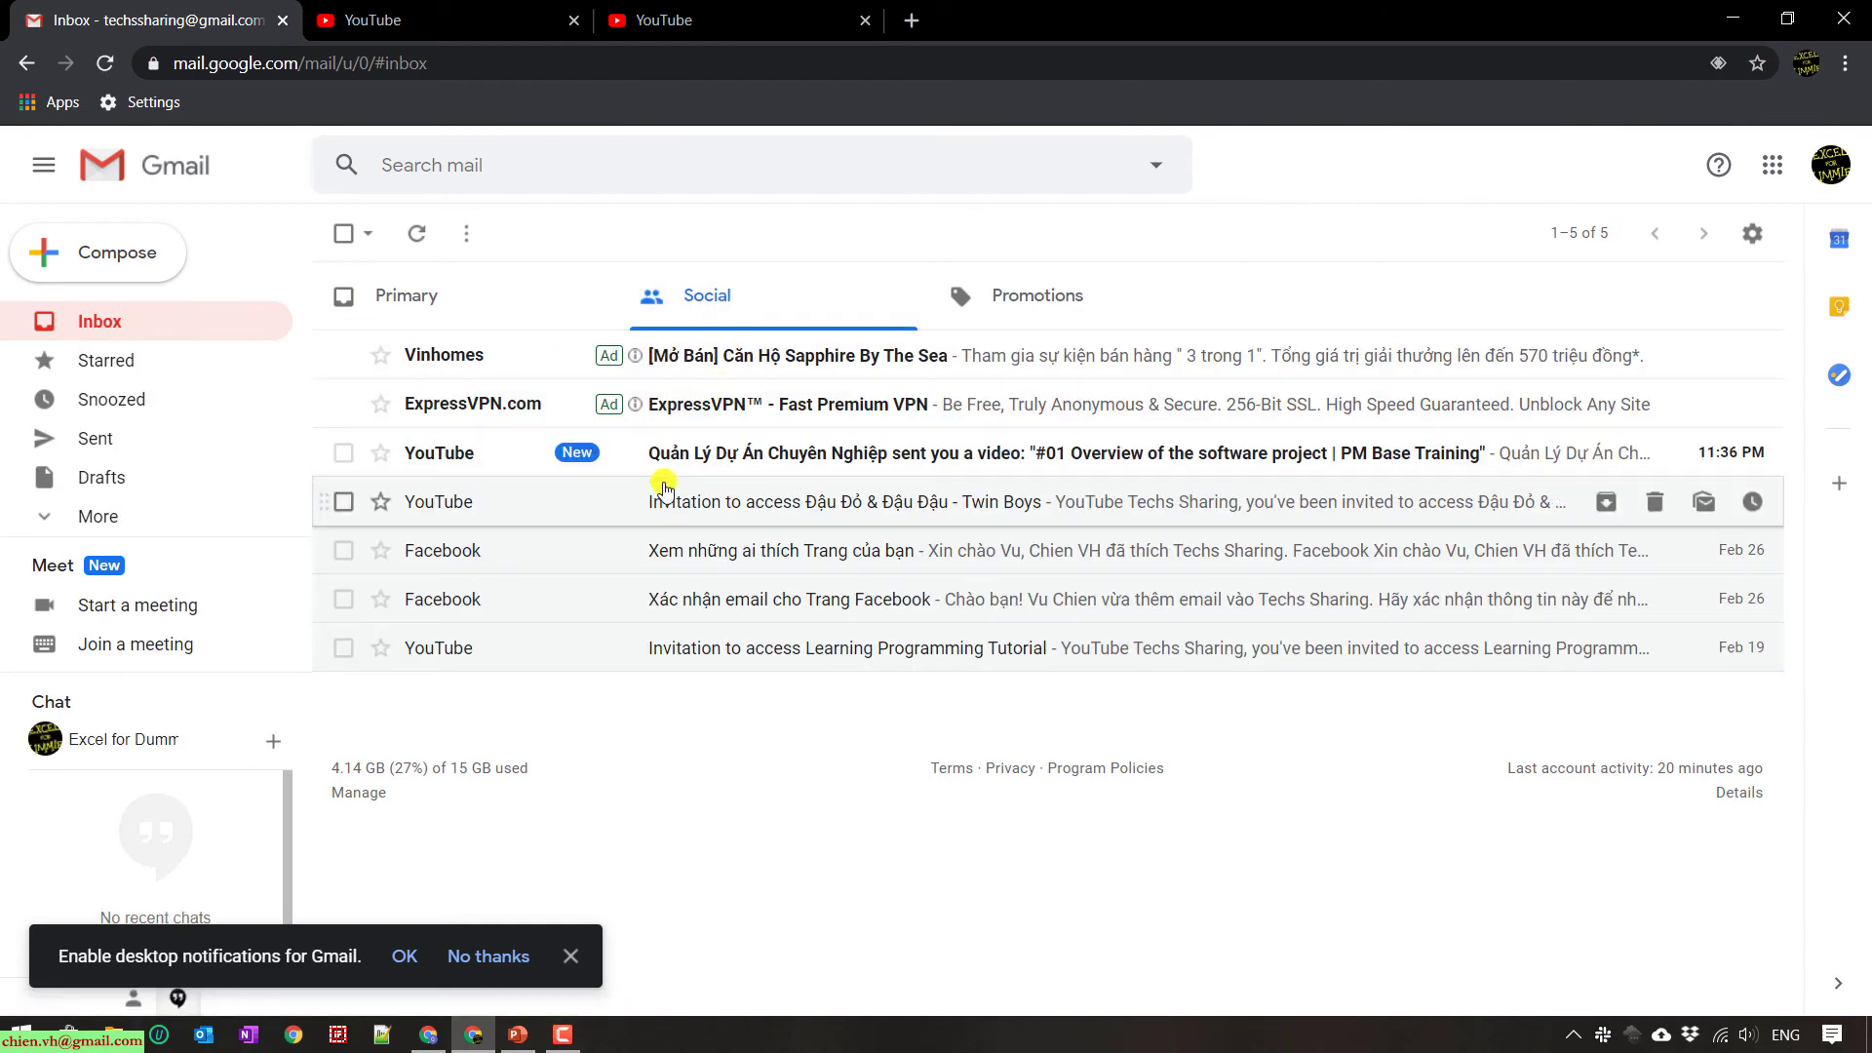
pyautogui.click(710, 452)
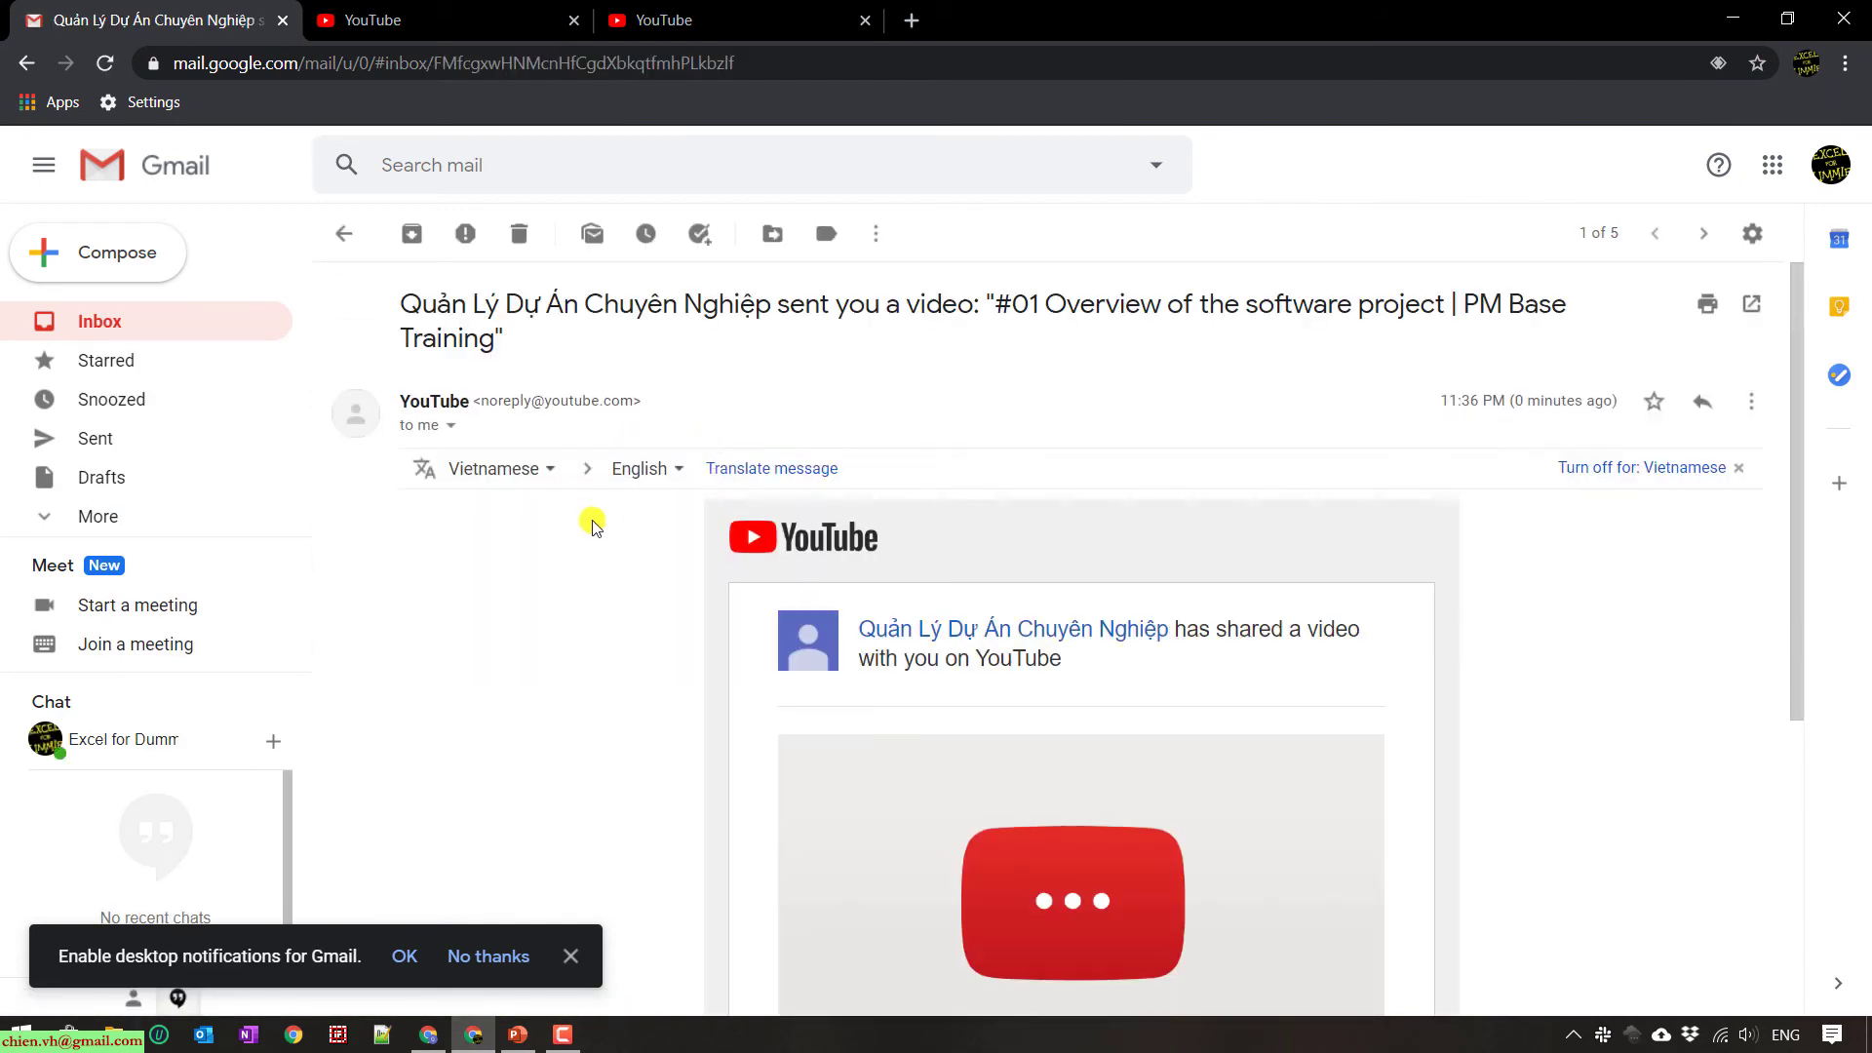
pyautogui.scroll(-2, 1004, 575)
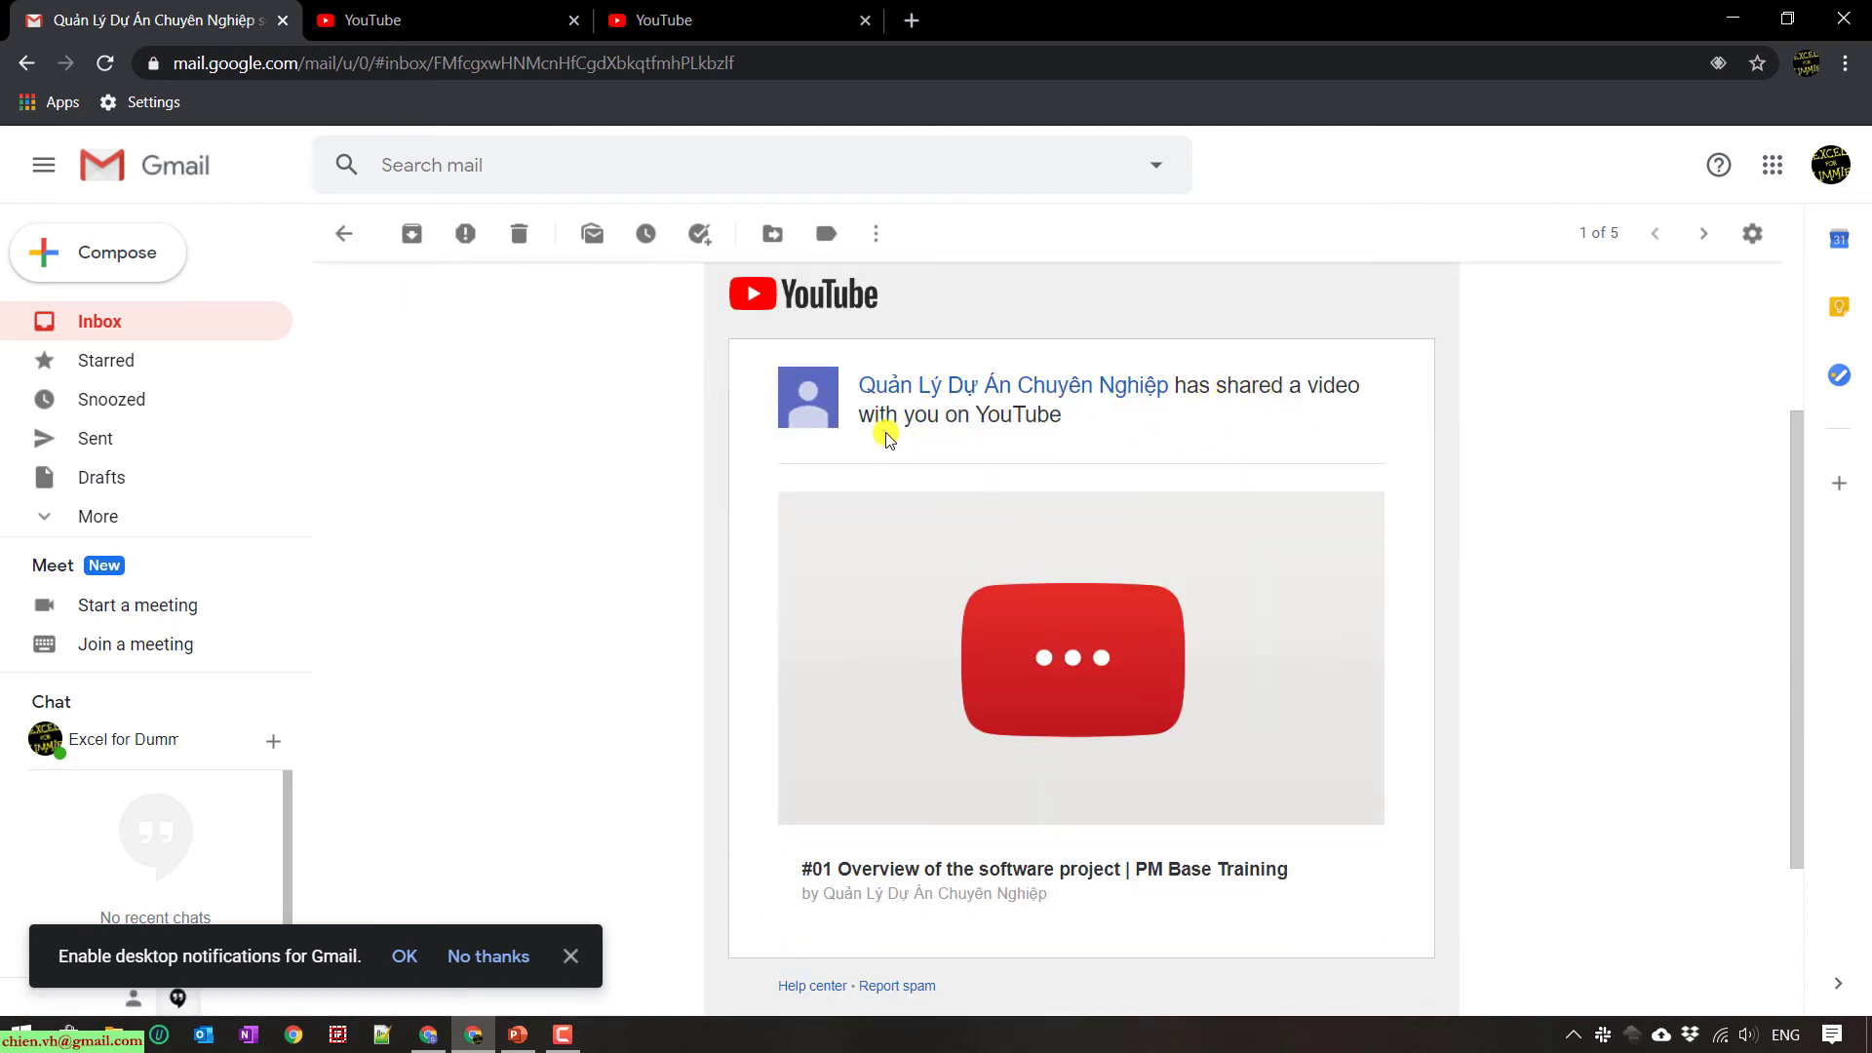
pyautogui.scroll(-1, 1090, 501)
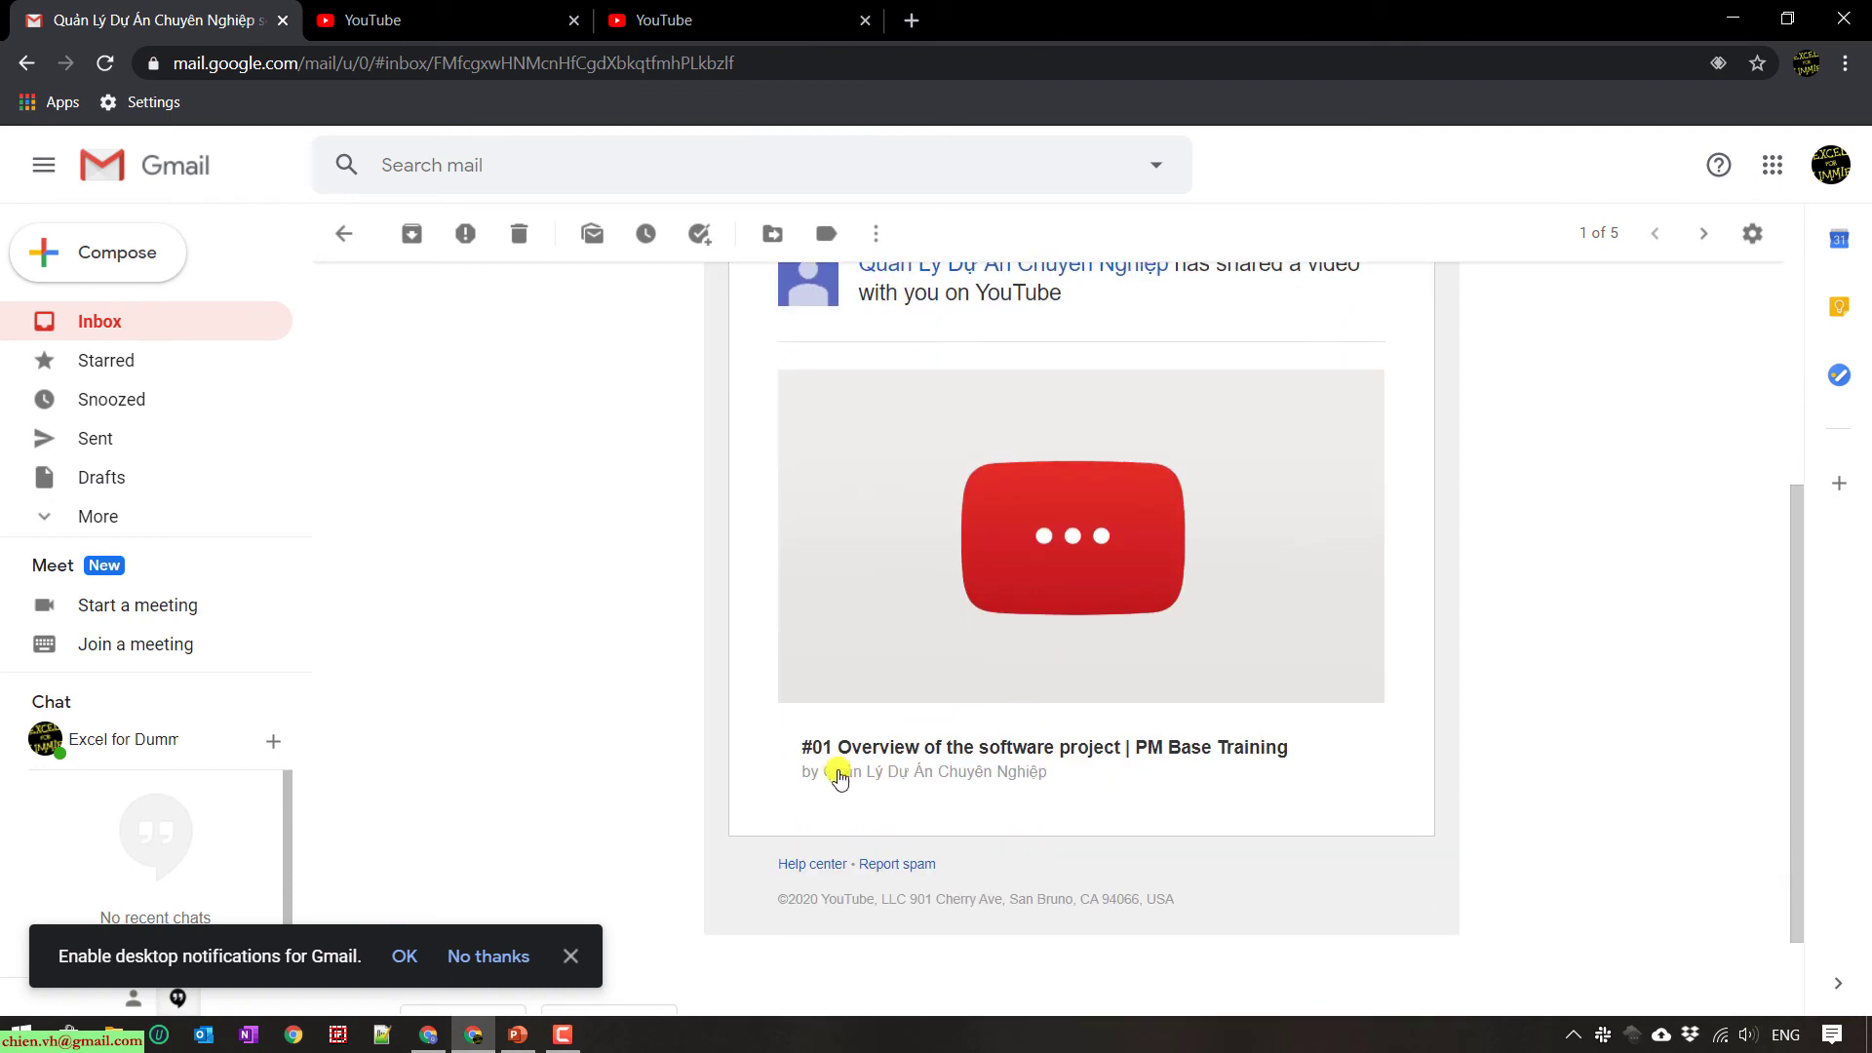
pyautogui.moveTo(800, 747); pyautogui.dragTo(1303, 744)
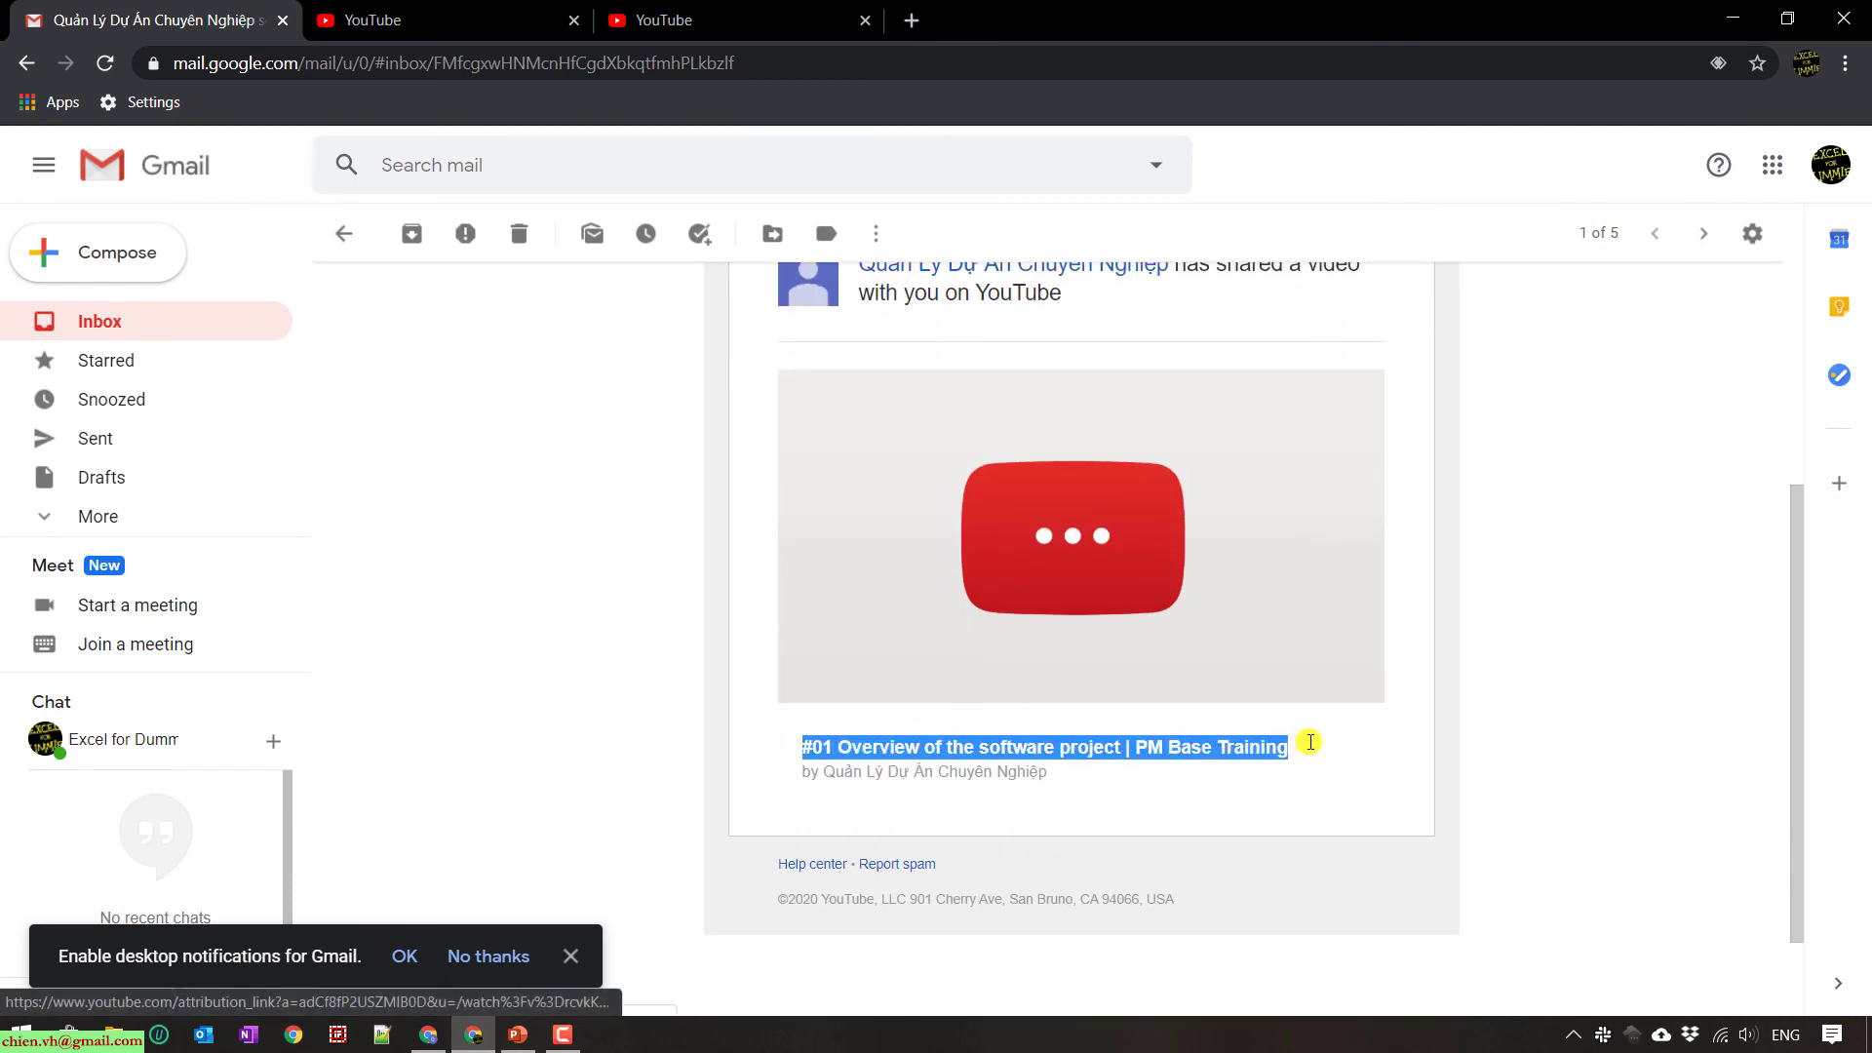
pyautogui.click(1381, 739)
pyautogui.scroll(1, 1053, 390)
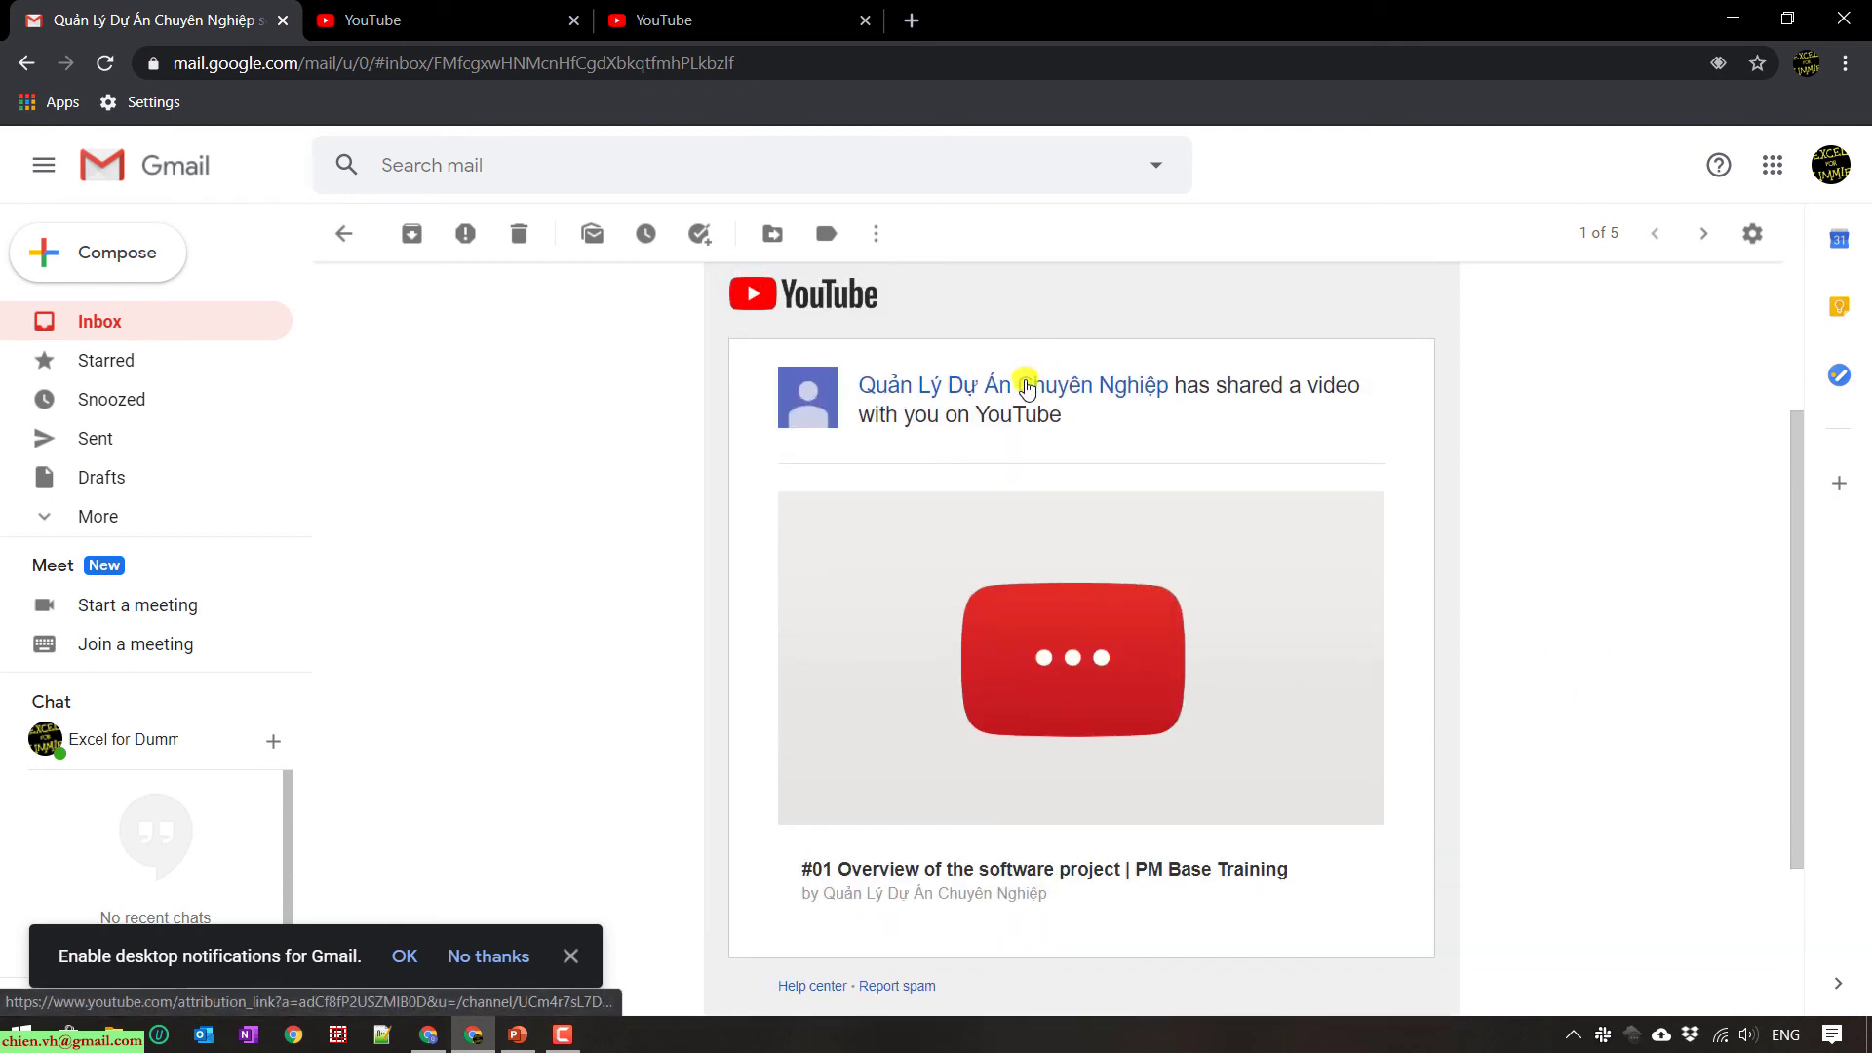
# - Visit the sharing channel's page from the email link, then return to the shared-video email
pyautogui.click(1026, 387)
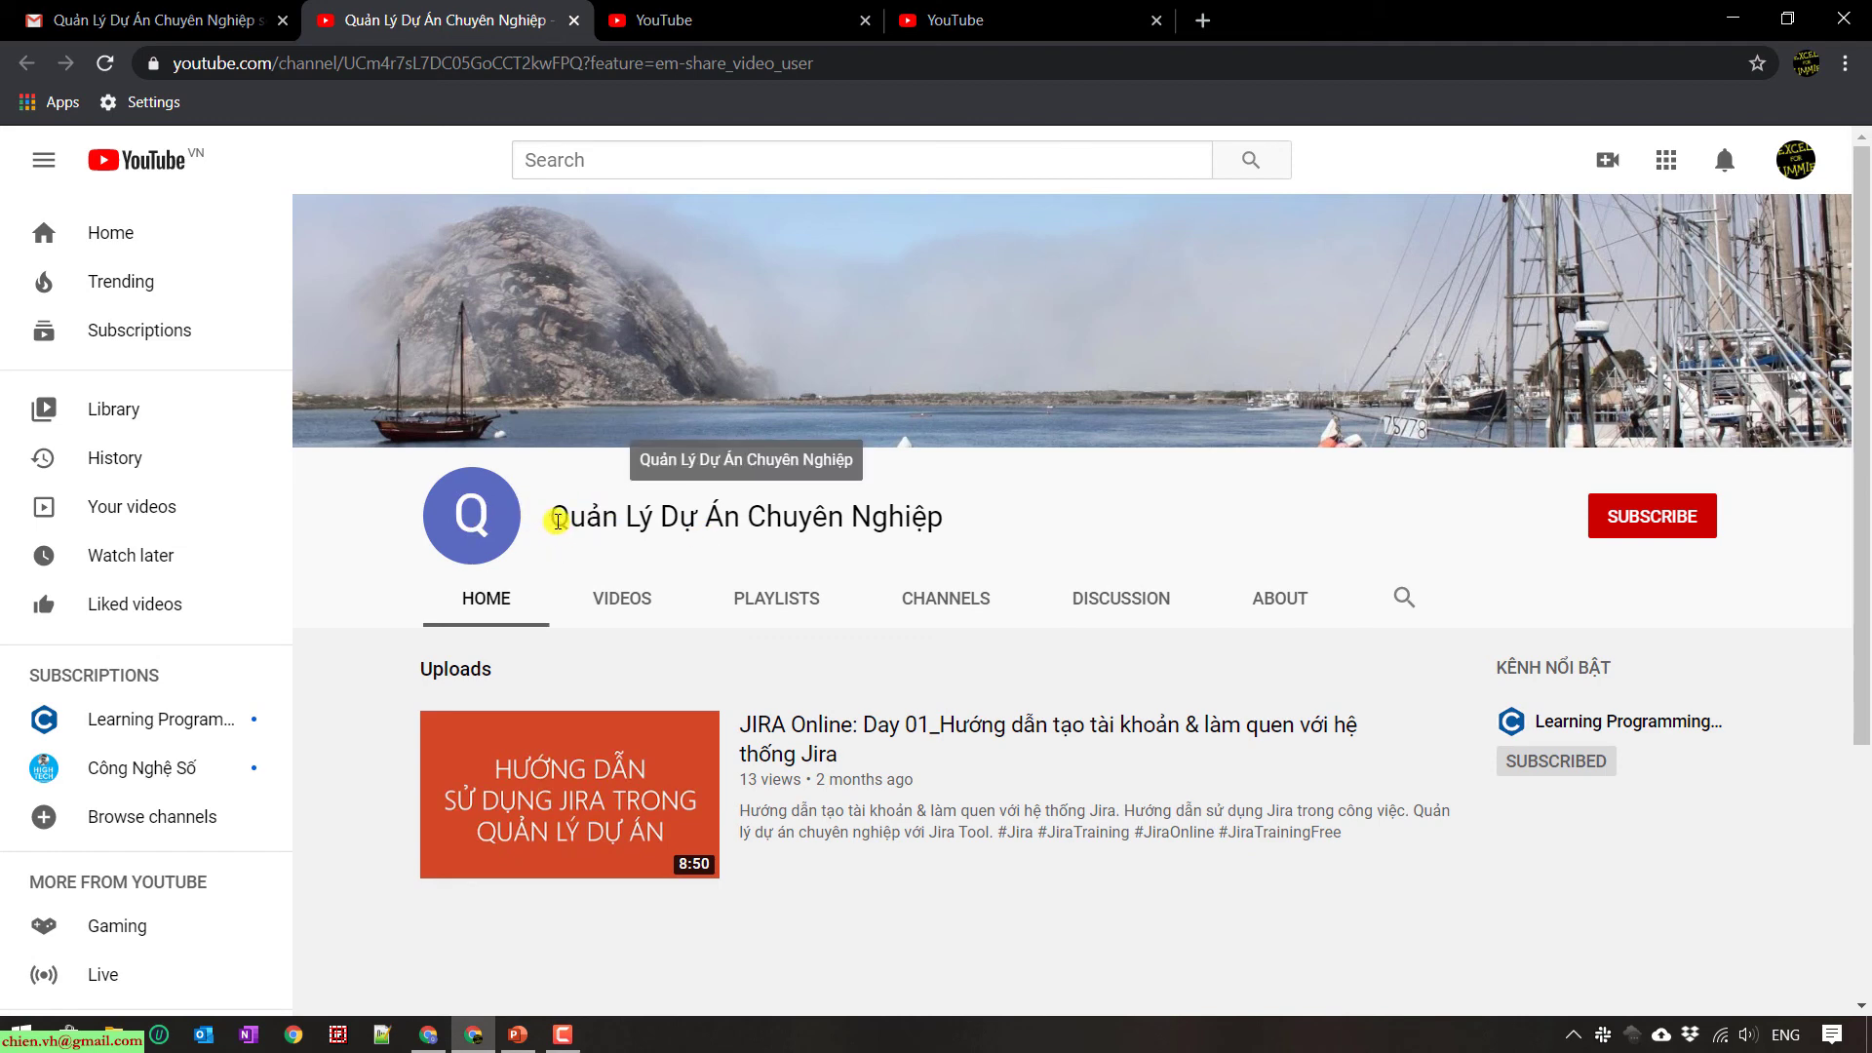
pyautogui.click(173, 8)
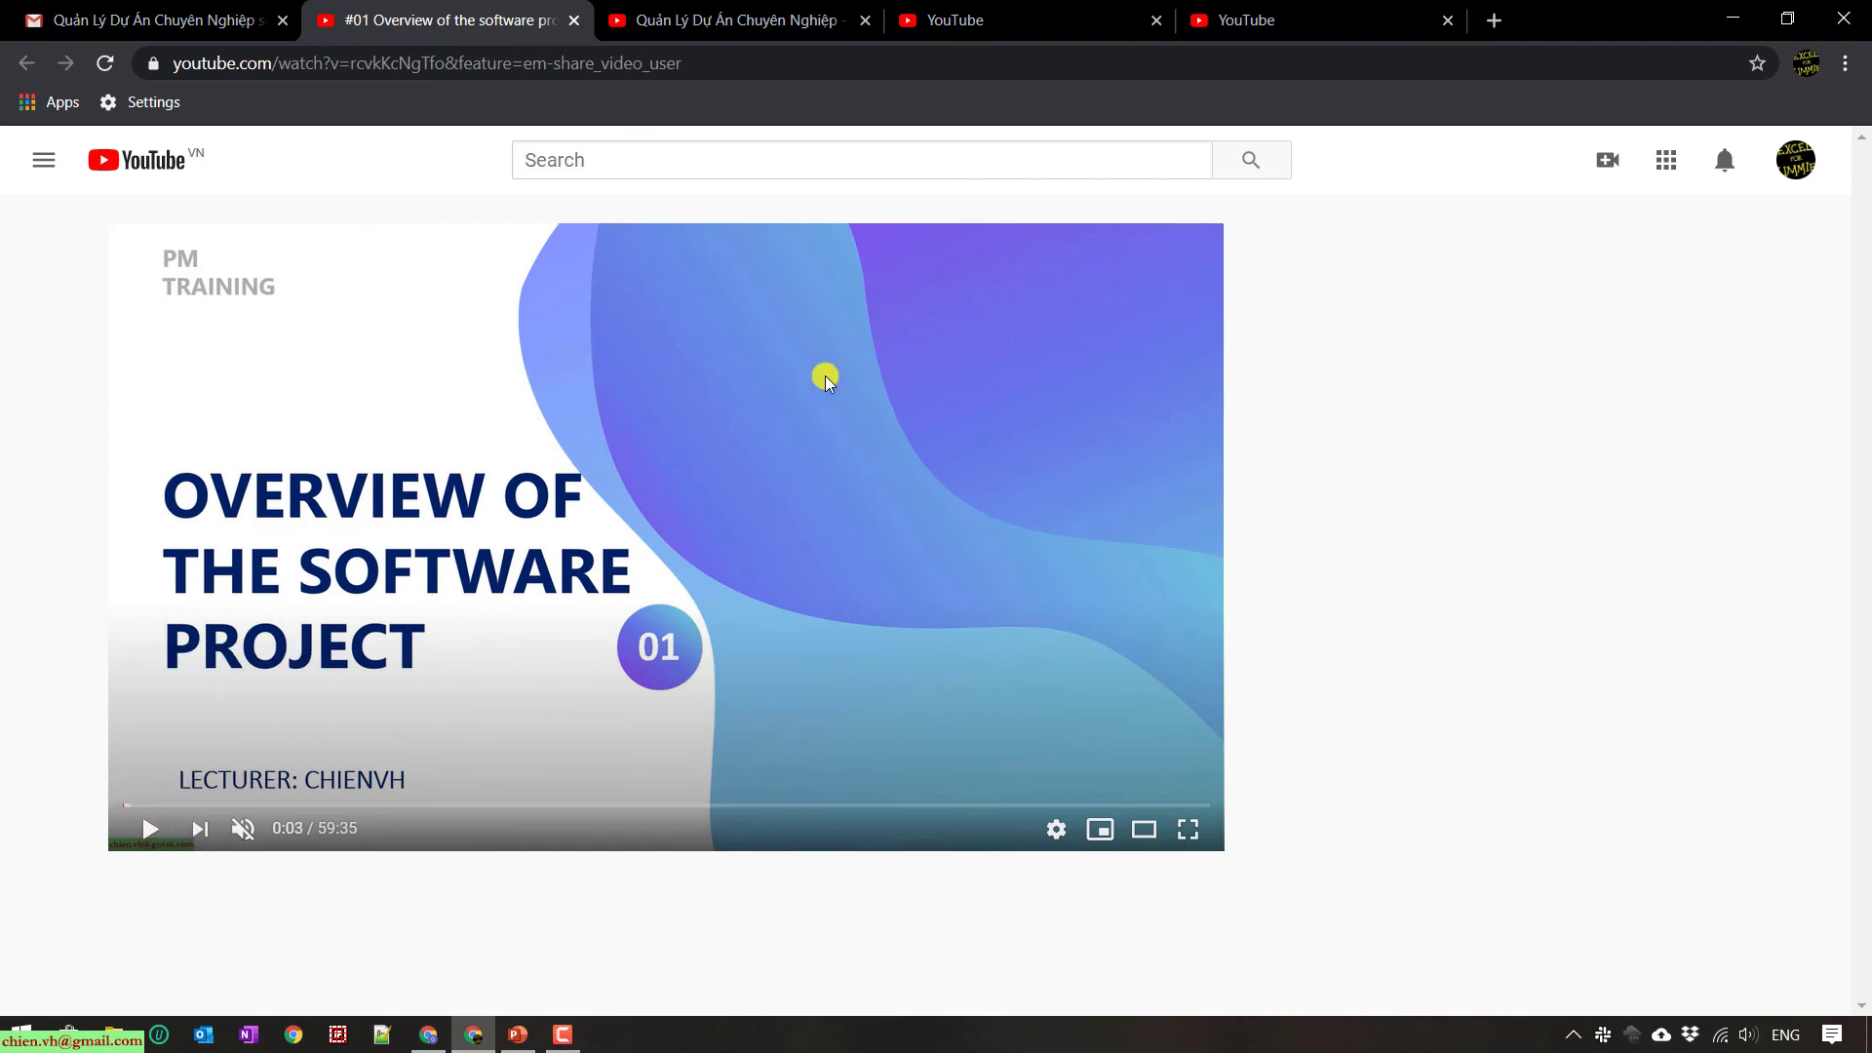
# - Bring the recipient account's YouTube home page tab to the front
pyautogui.click(1008, 16)
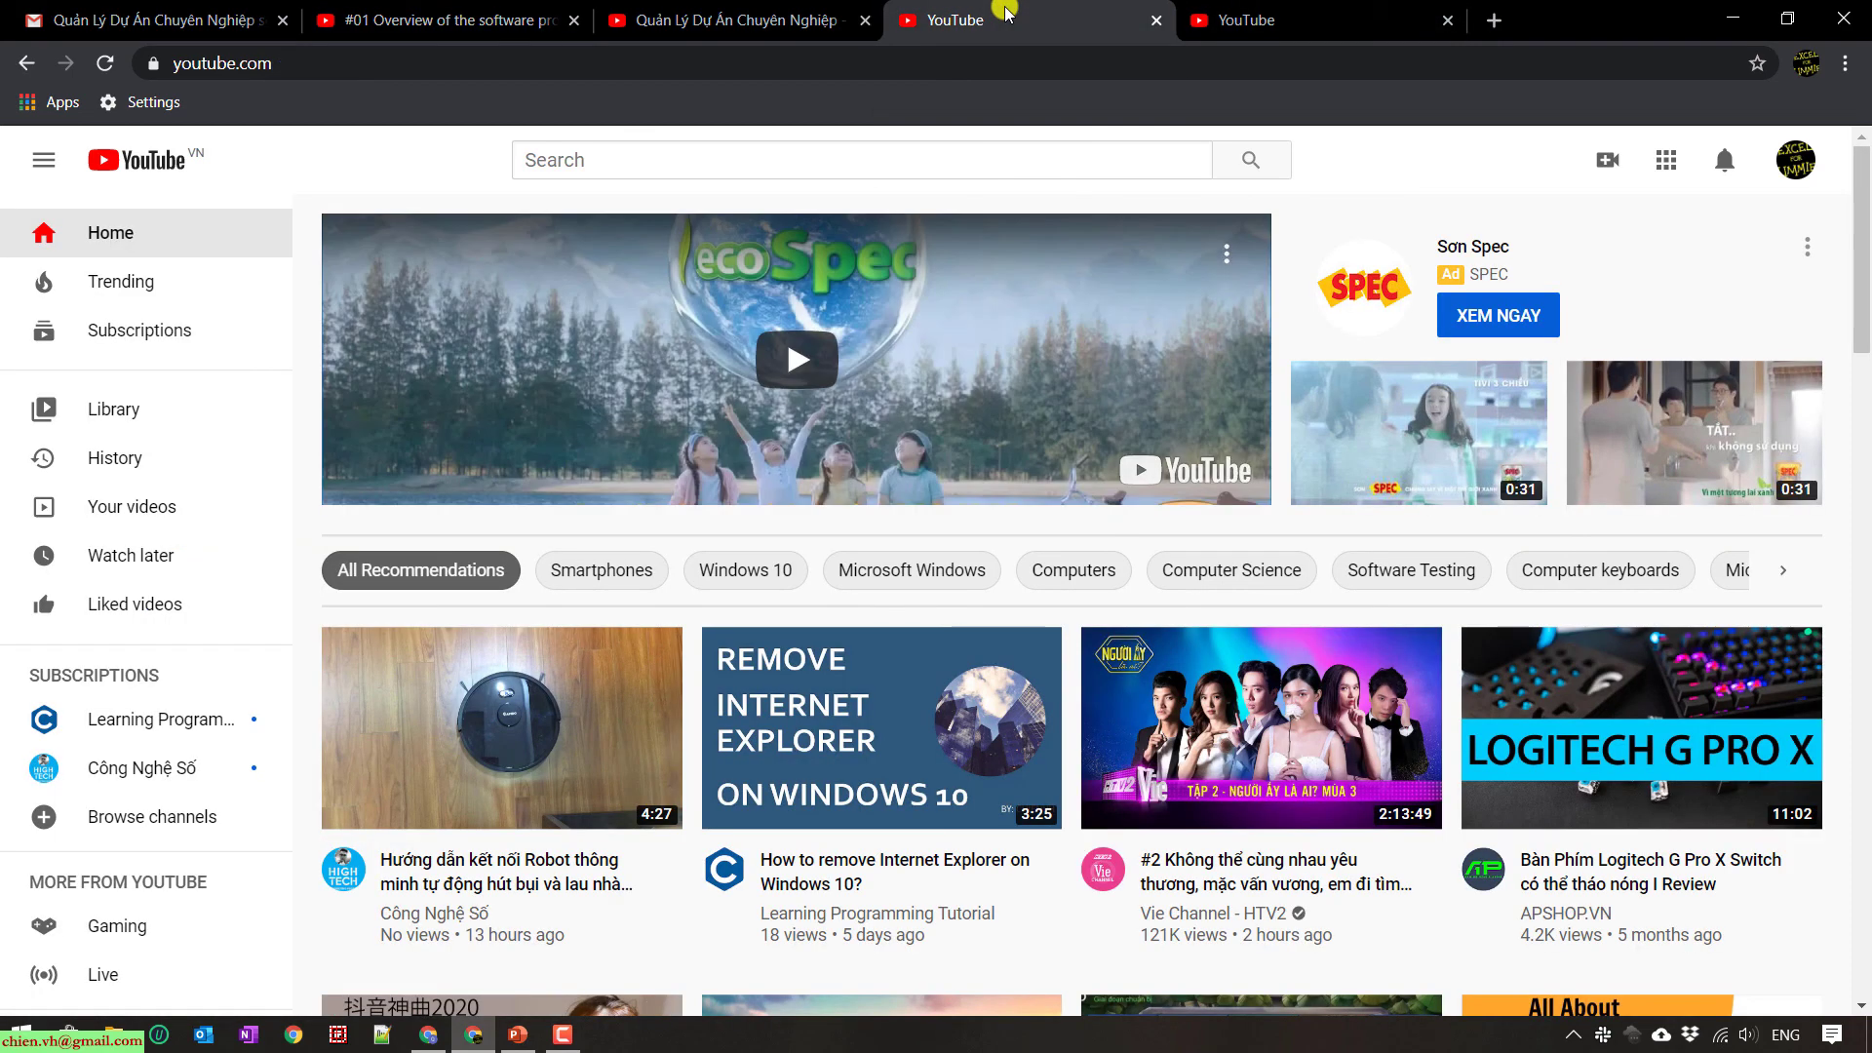